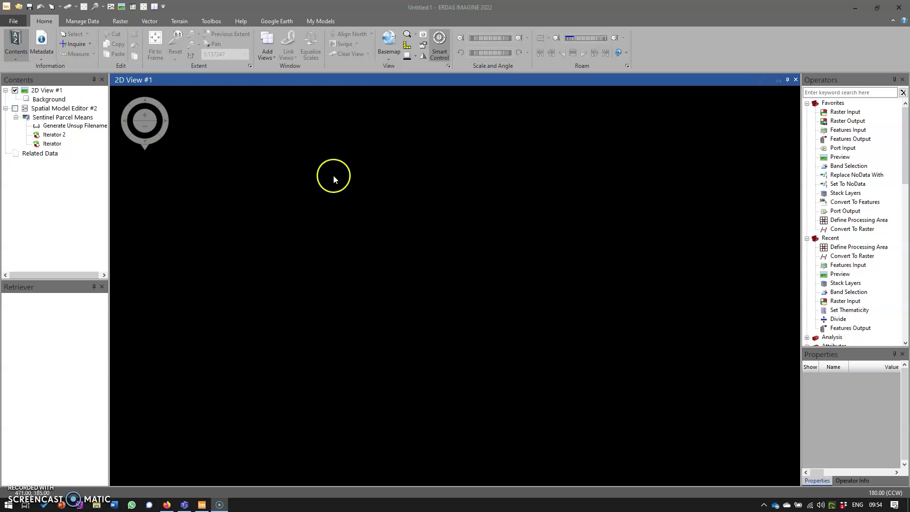
# Open all three Sentinel-1 VV ortho .img files from the vv folder as raster layers in 2D View #1.
pyautogui.rightClick(335, 167)
pyautogui.click(364, 173)
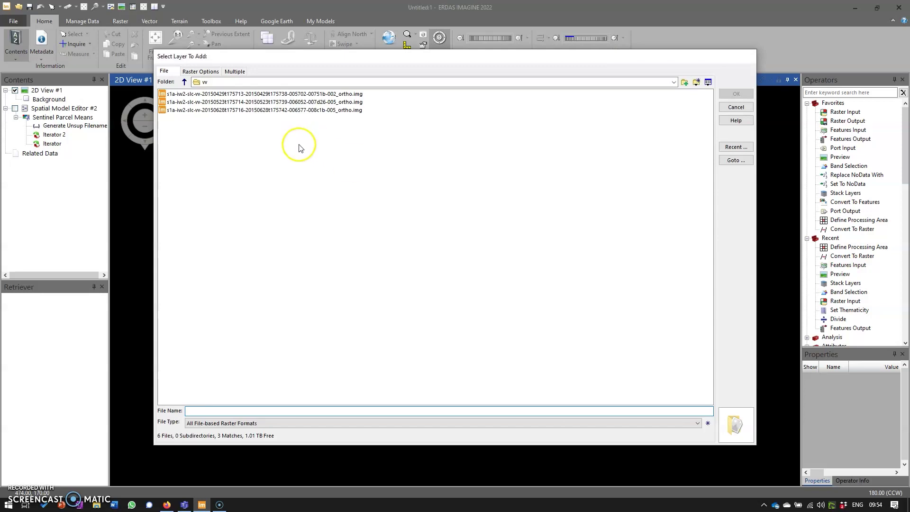
pyautogui.moveTo(300, 143); pyautogui.dragTo(204, 92)
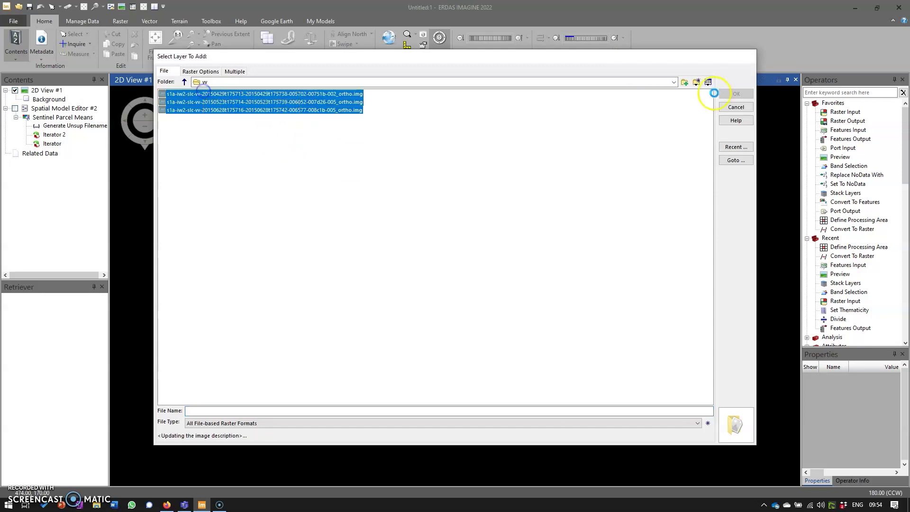
pyautogui.click(733, 94)
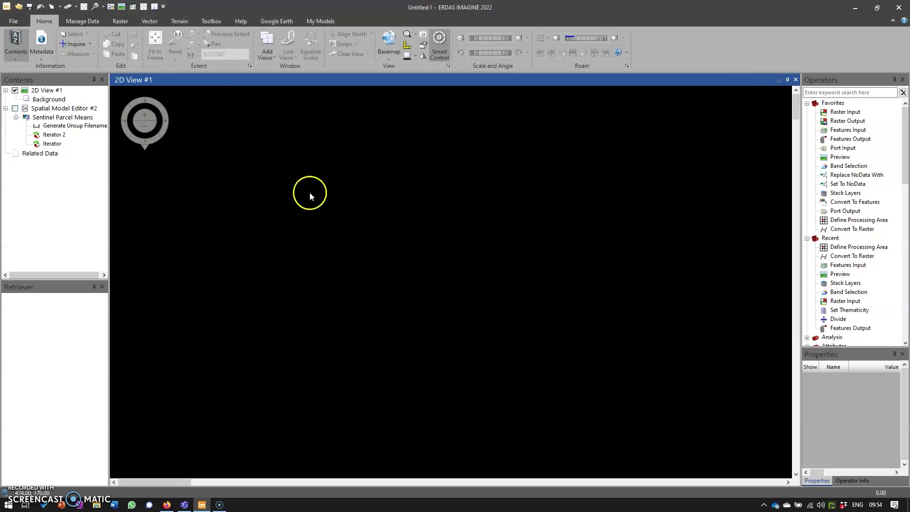
# Fit the 20150628 SAR image to the frame, then zoom in and pan to a detailed area of fields.
pyautogui.moveTo(232, 107)
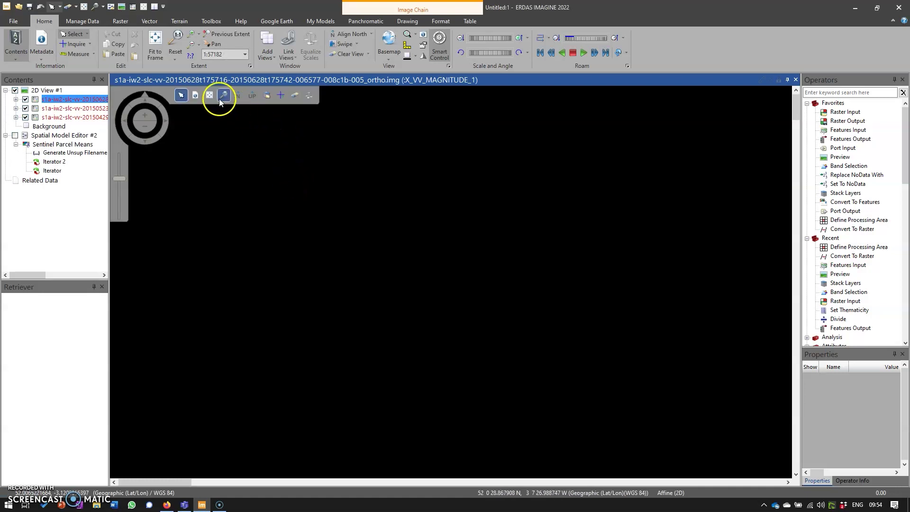
pyautogui.click(212, 95)
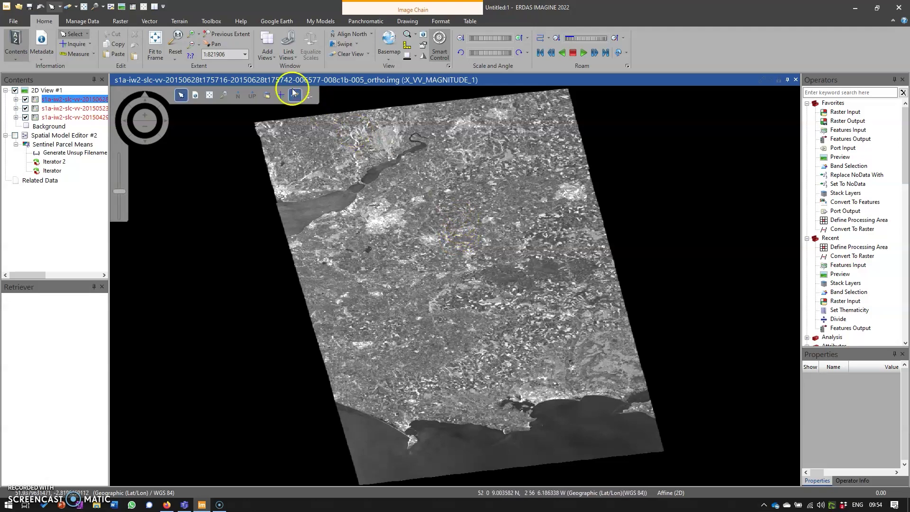
pyautogui.click(196, 93)
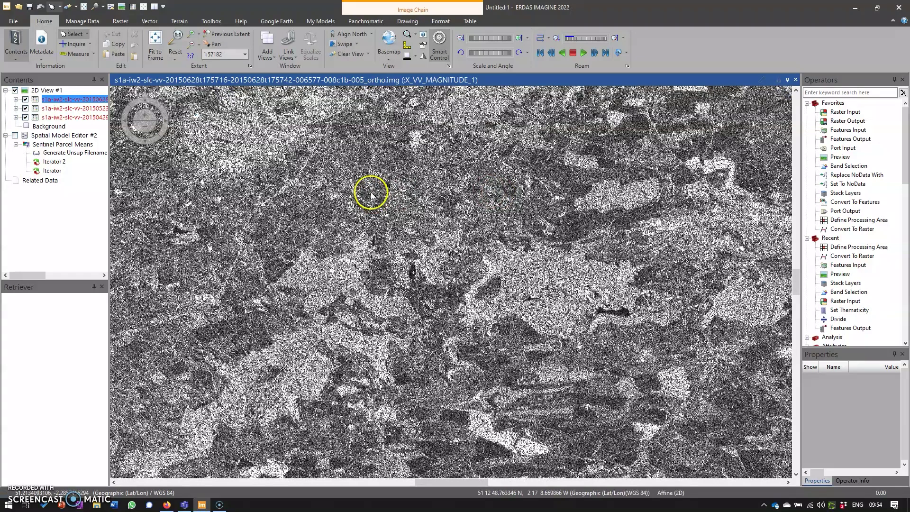
pyautogui.moveTo(370, 194); pyautogui.dragTo(422, 311)
pyautogui.moveTo(372, 240); pyautogui.dragTo(466, 315)
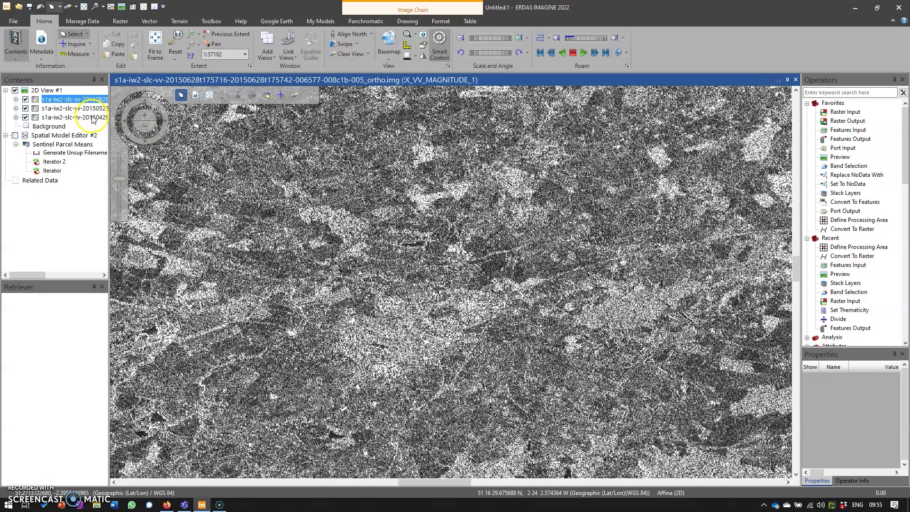
pyautogui.click(25, 99)
pyautogui.click(25, 109)
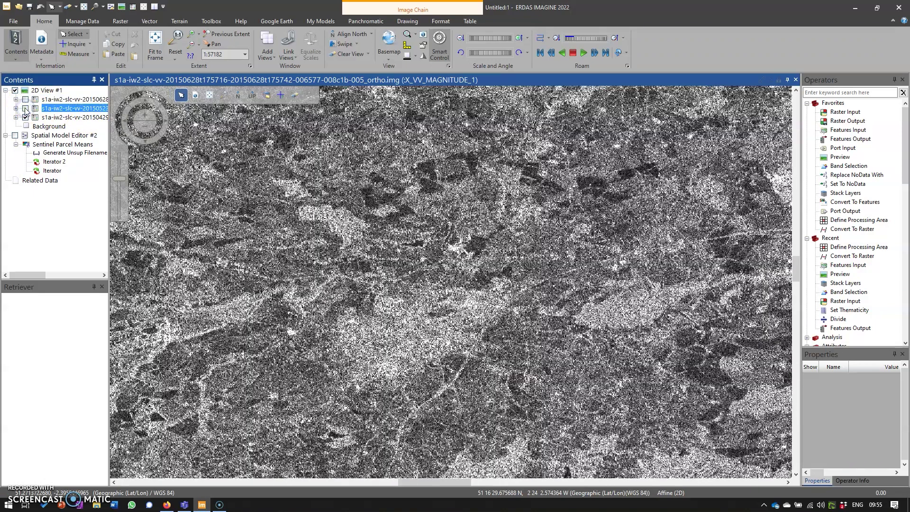
pyautogui.click(25, 108)
pyautogui.click(25, 99)
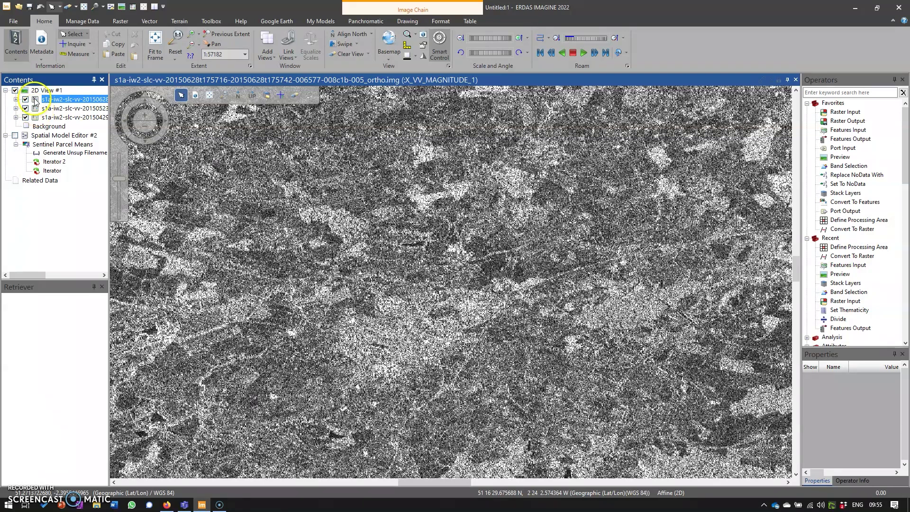
pyautogui.click(25, 99)
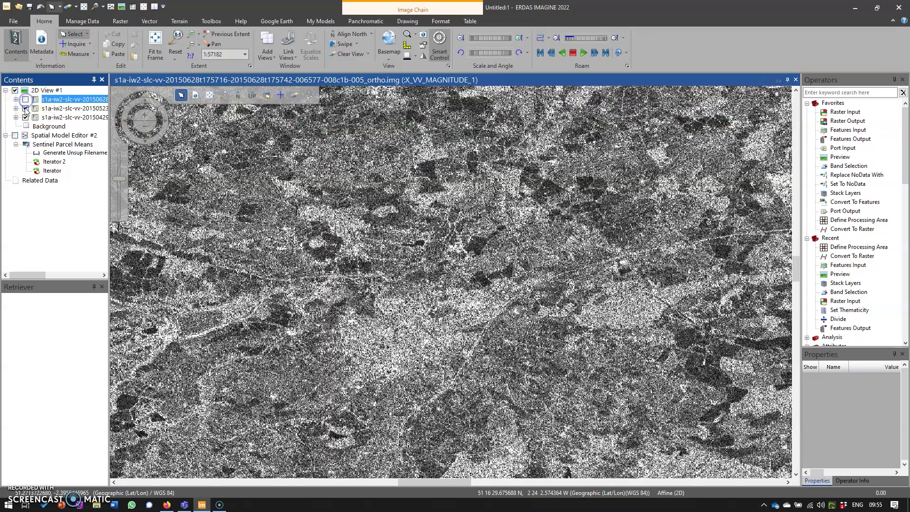
pyautogui.click(25, 108)
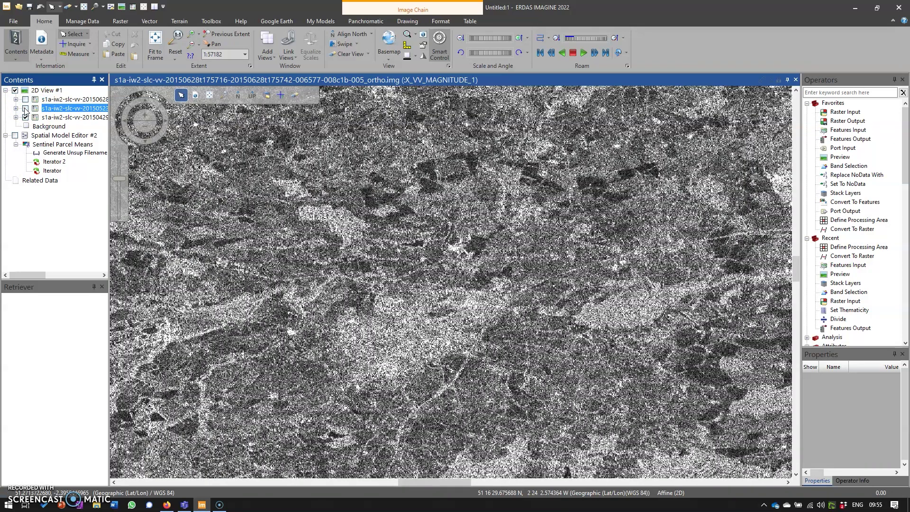
pyautogui.click(25, 108)
pyautogui.click(25, 99)
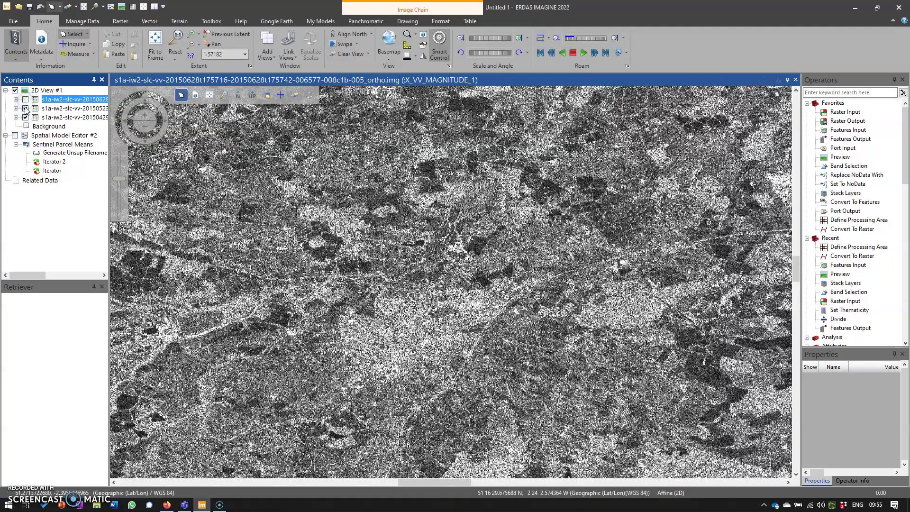
pyautogui.click(25, 100)
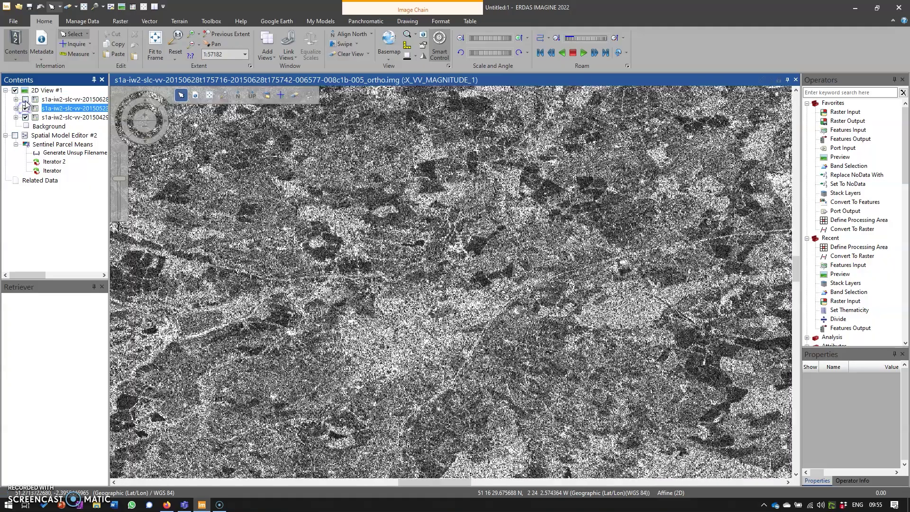
pyautogui.click(25, 99)
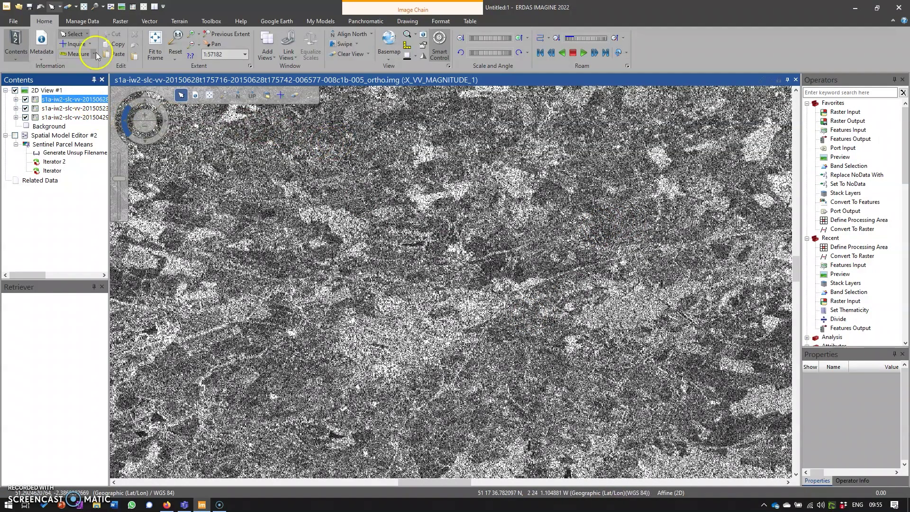
# Start a new spatial model and bring the three SAR layers in as Raster Inputs.
pyautogui.click(110, 7)
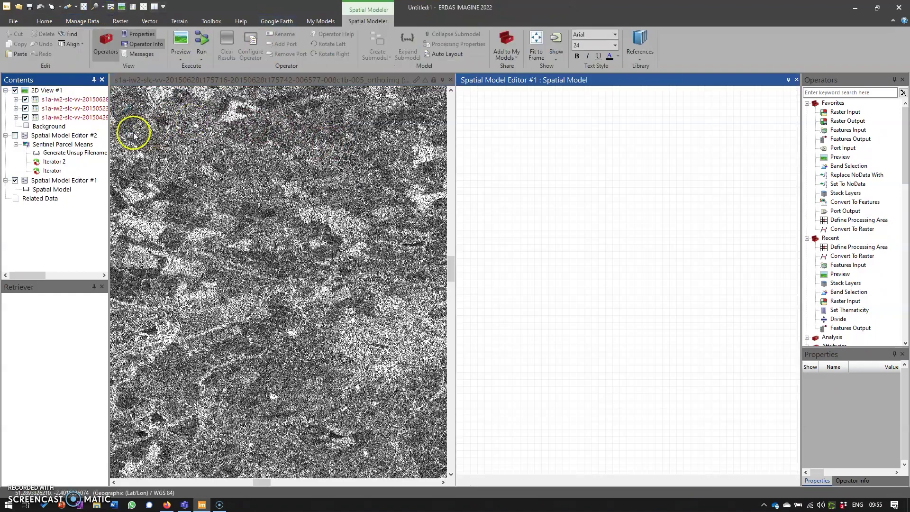
pyautogui.click(78, 100)
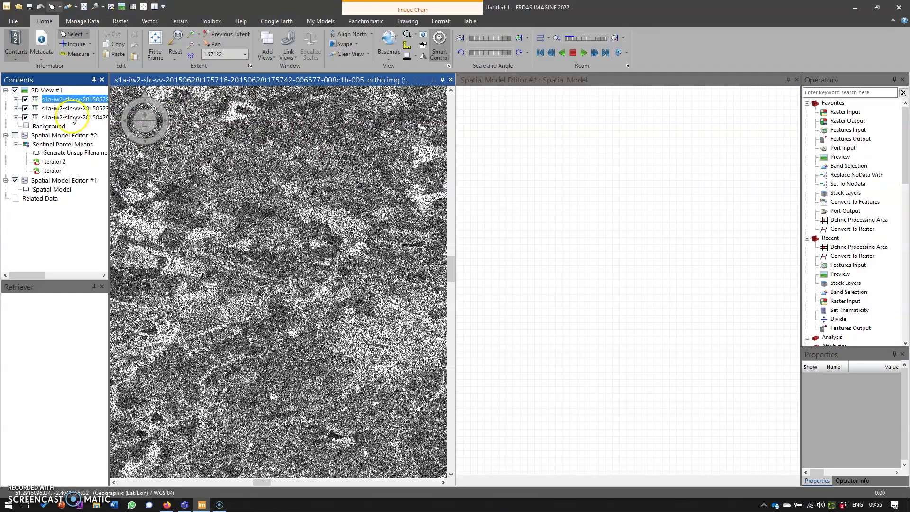
pyautogui.keyDown('shift'); pyautogui.click(72, 117); pyautogui.keyUp('shift')
pyautogui.moveTo(237, 139); pyautogui.dragTo(531, 171)
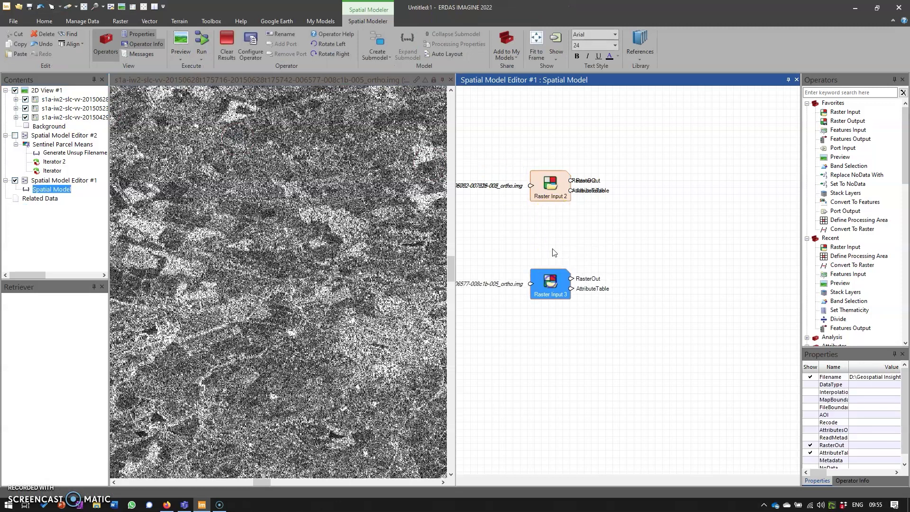
pyautogui.moveTo(560, 219); pyautogui.dragTo(549, 229)
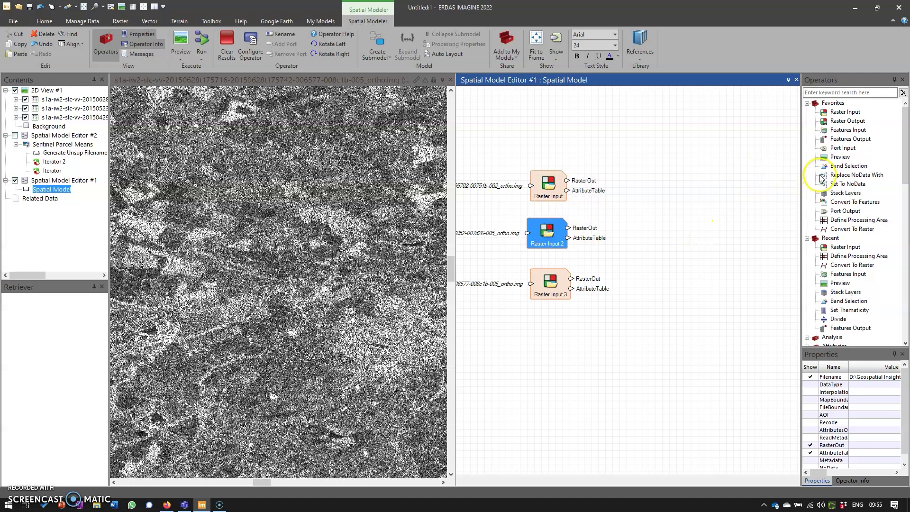
# Add a Band Selection with BandRange 1:1 and paste two copies beside Raster Inputs 2 and 3.
pyautogui.moveTo(849, 166); pyautogui.dragTo(634, 180)
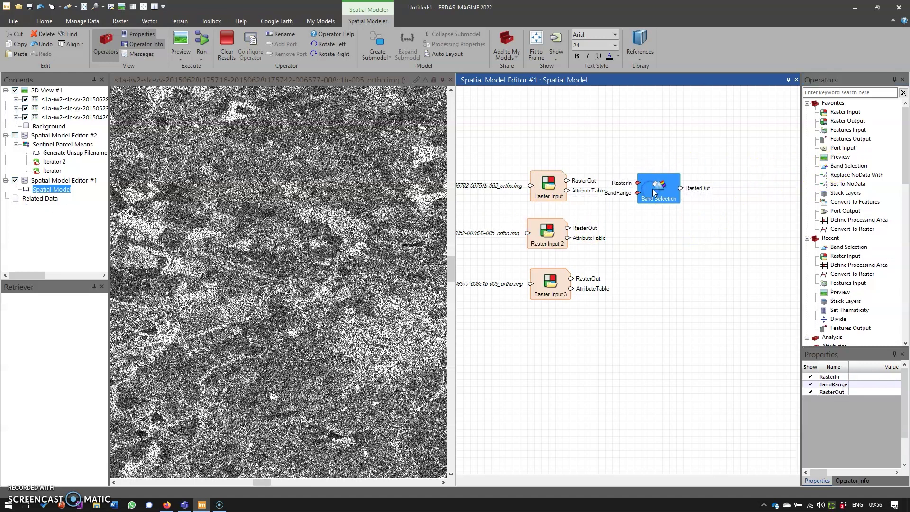
pyautogui.click(882, 384)
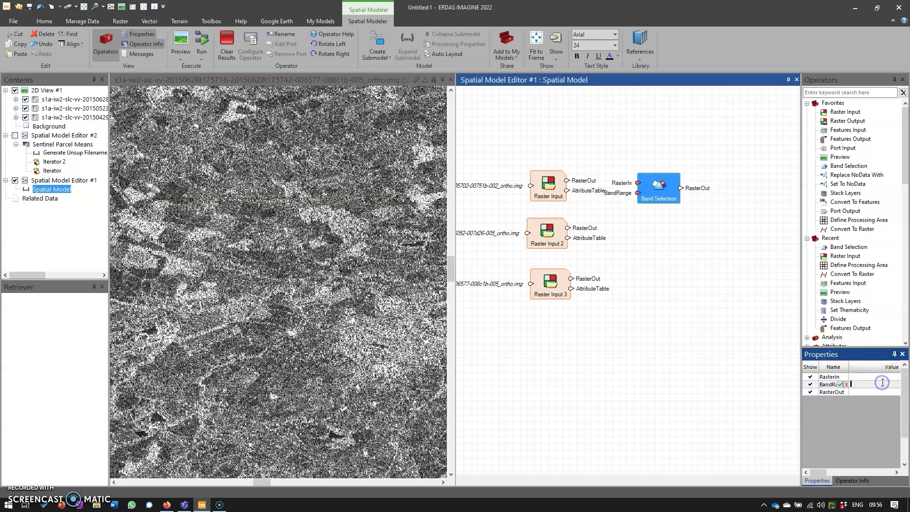
pyautogui.write('1')
pyautogui.click(660, 351)
pyautogui.rightClick(650, 191)
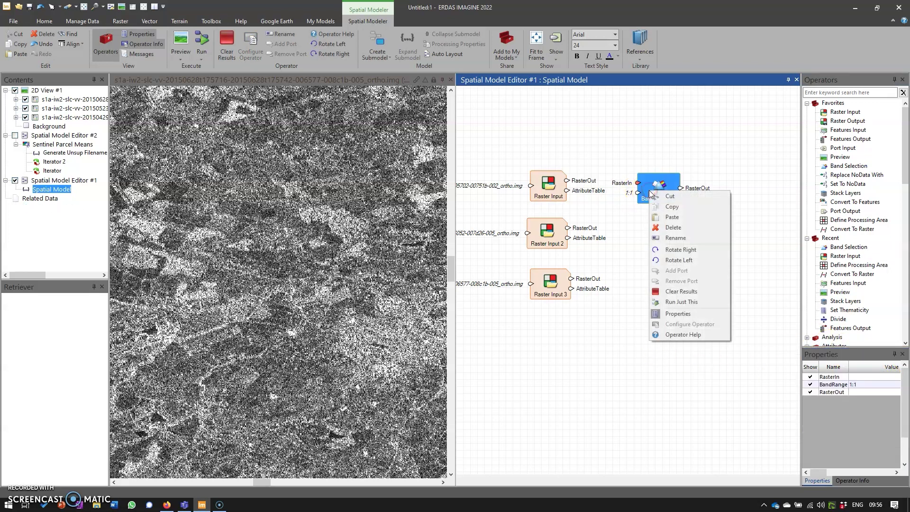
pyautogui.click(672, 207)
pyautogui.hotkey('ctrl', 'v')
pyautogui.hotkey('ctrl', 'v')
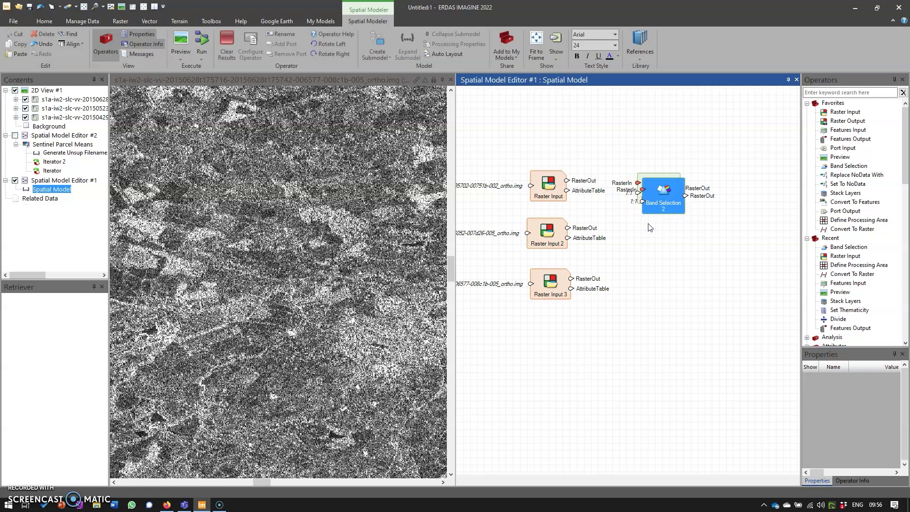
pyautogui.moveTo(657, 212); pyautogui.dragTo(654, 240)
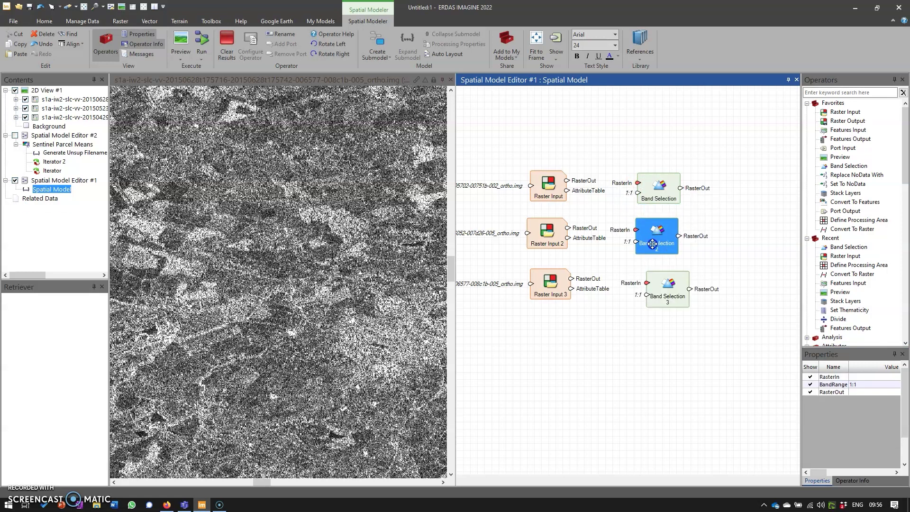
# Wire each Raster Input to its Band Selection and add a Stack Layers operator.
pyautogui.moveTo(567, 180); pyautogui.dragTo(637, 184)
pyautogui.moveTo(568, 228); pyautogui.dragTo(638, 232)
pyautogui.moveTo(571, 279); pyautogui.dragTo(647, 284)
pyautogui.moveTo(846, 193); pyautogui.dragTo(752, 209)
# Give Stack Layers a third input port and connect all three Band Selections to it.
pyautogui.rightClick(761, 209)
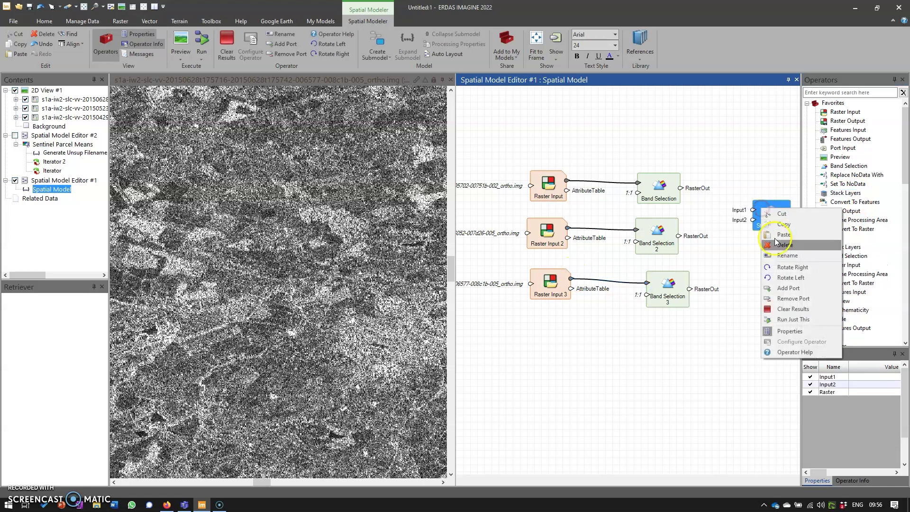
pyautogui.click(790, 292)
pyautogui.moveTo(690, 289); pyautogui.dragTo(751, 224)
pyautogui.moveTo(679, 236); pyautogui.dragTo(754, 218)
pyautogui.moveTo(681, 188); pyautogui.dragTo(753, 208)
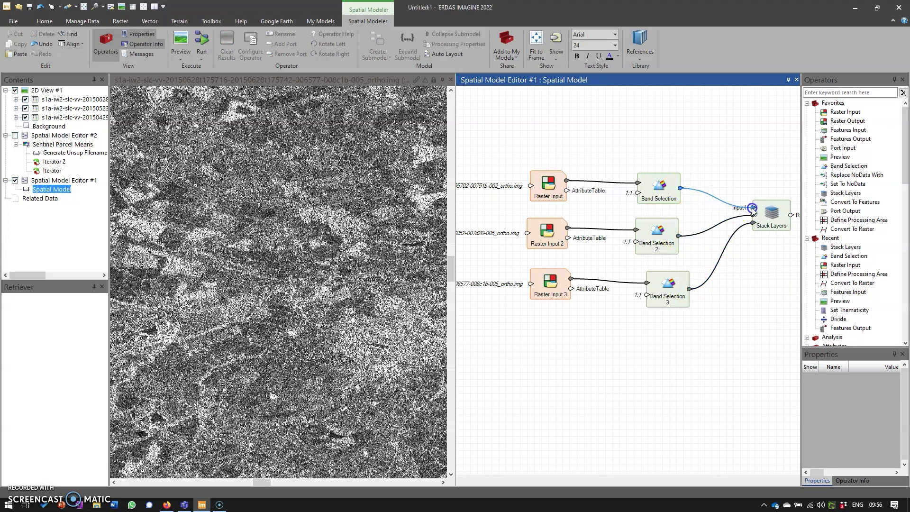
pyautogui.moveTo(727, 168); pyautogui.dragTo(619, 152)
# Feed Stack Layers into a new Preview operator, close the 2D View and run the model.
pyautogui.moveTo(840, 157); pyautogui.dragTo(746, 214)
pyautogui.moveTo(669, 208); pyautogui.dragTo(734, 216)
pyautogui.click(451, 80)
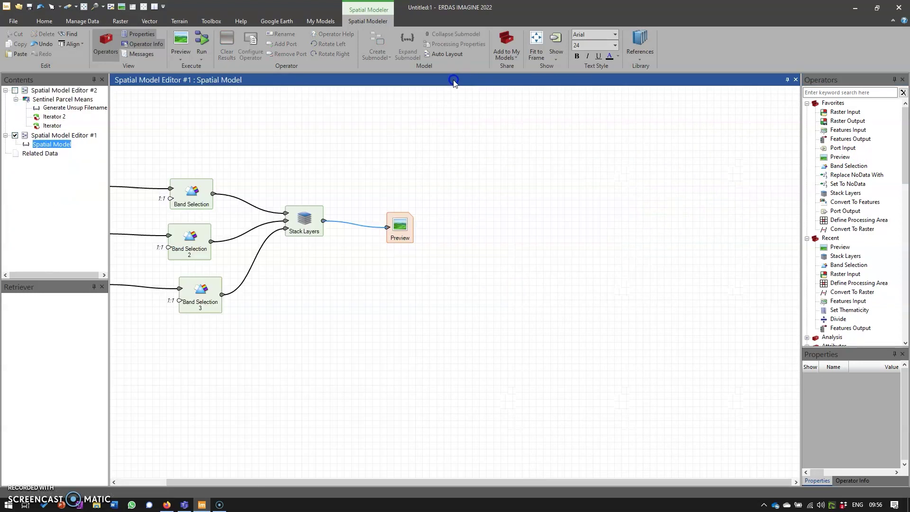
pyautogui.click(193, 45)
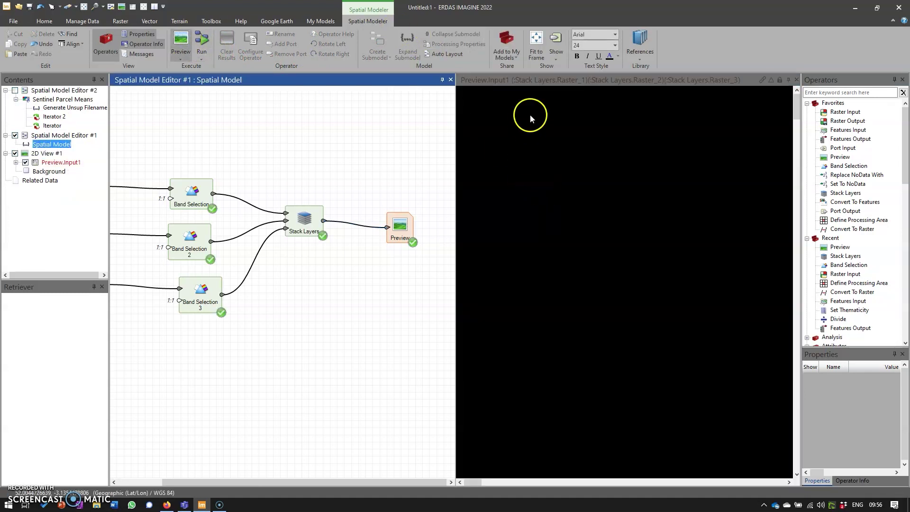
# Zoom into the three-date stacked SAR colour composite preview and pan around the farmland fields.
pyautogui.click(560, 134)
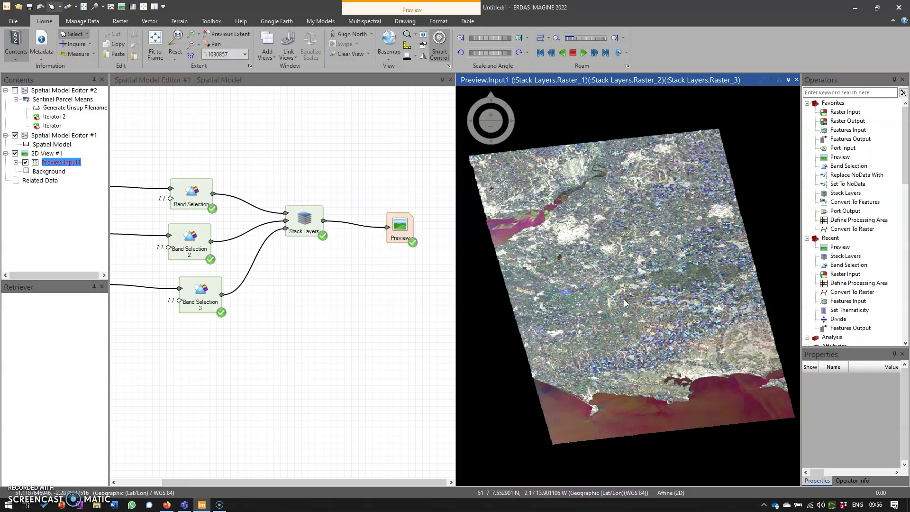
pyautogui.scroll(2, 573, 225)
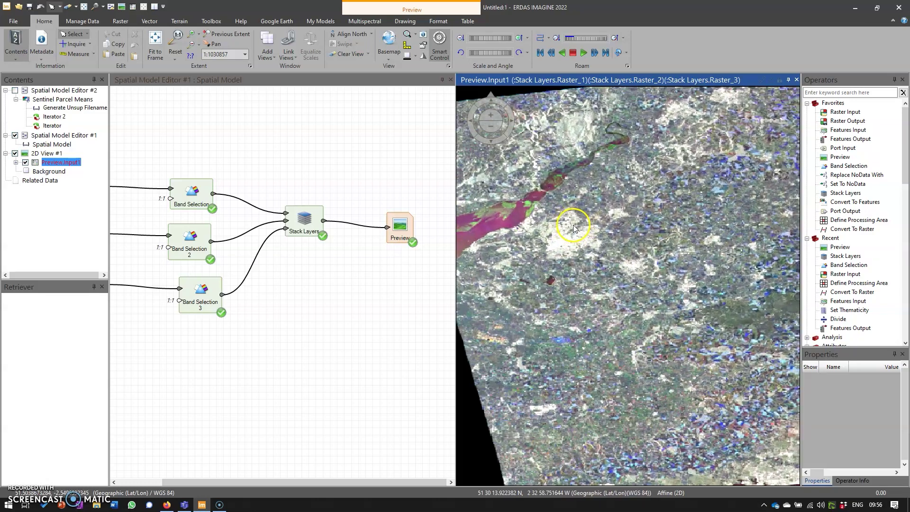
pyautogui.scroll(2, 573, 225)
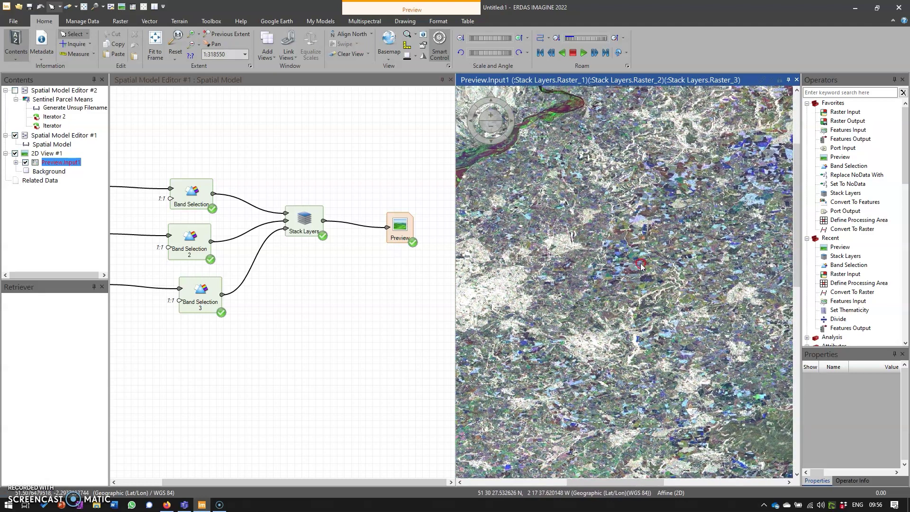
pyautogui.scroll(5, 641, 267)
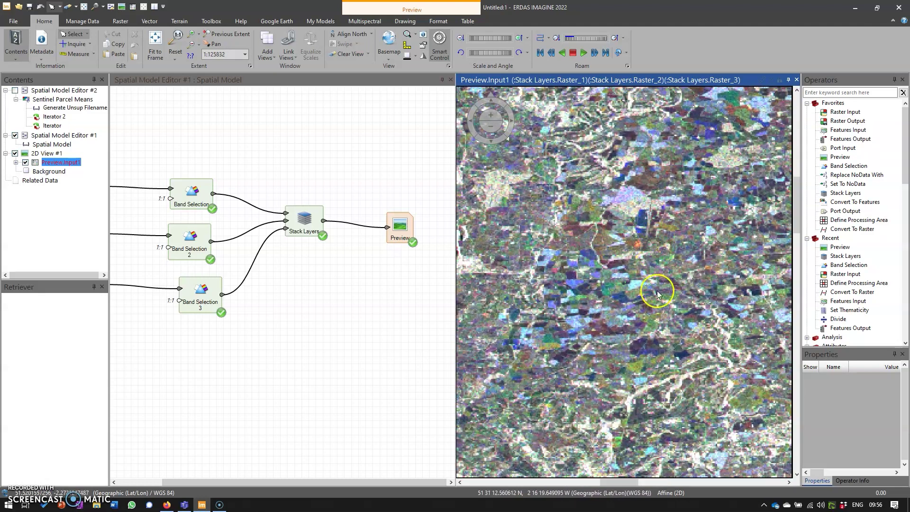
pyautogui.moveTo(703, 267); pyautogui.dragTo(549, 261)
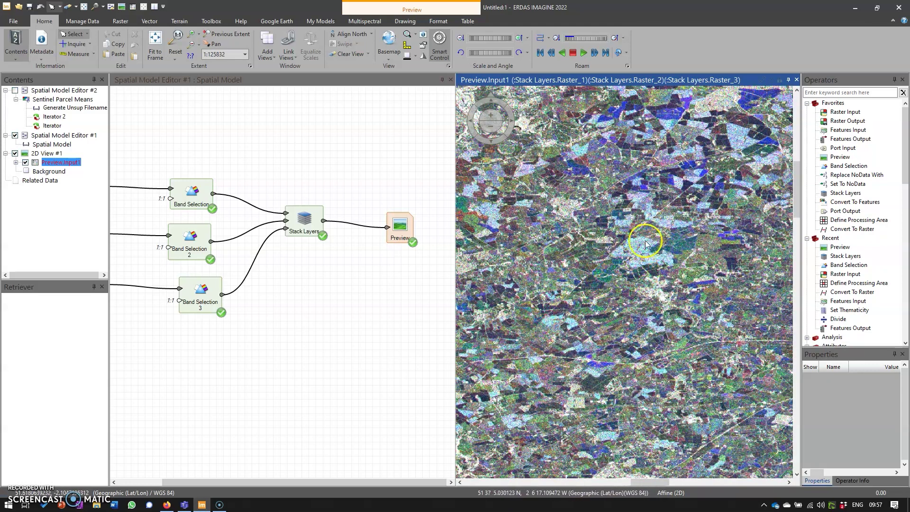
pyautogui.moveTo(642, 255); pyautogui.dragTo(498, 203)
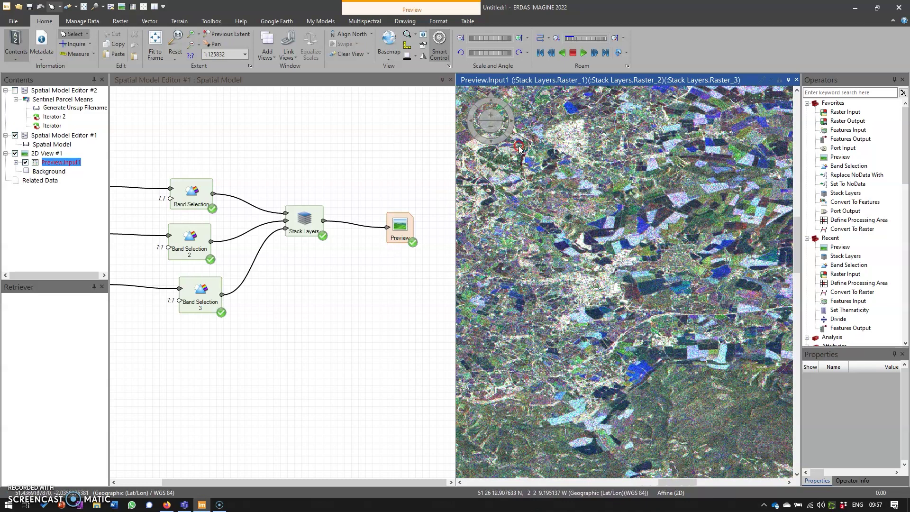
pyautogui.moveTo(654, 256); pyautogui.dragTo(646, 247)
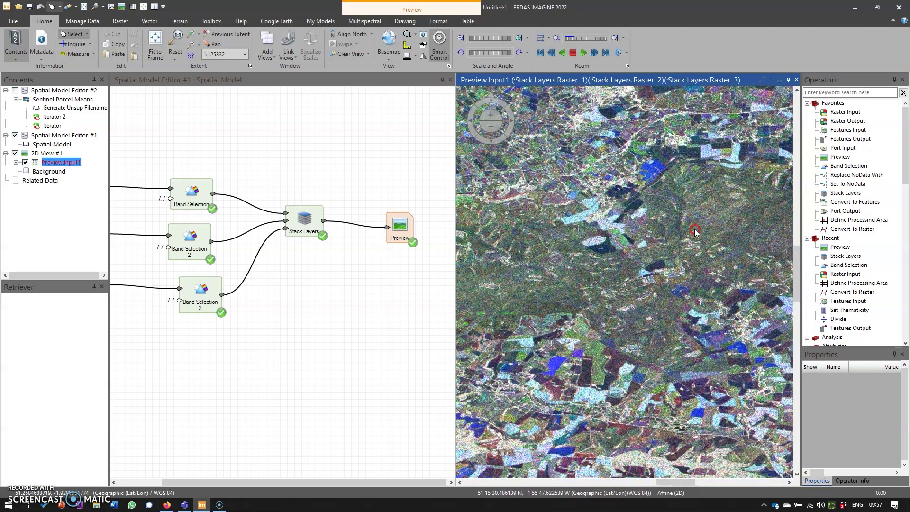
pyautogui.moveTo(524, 280); pyautogui.dragTo(589, 260)
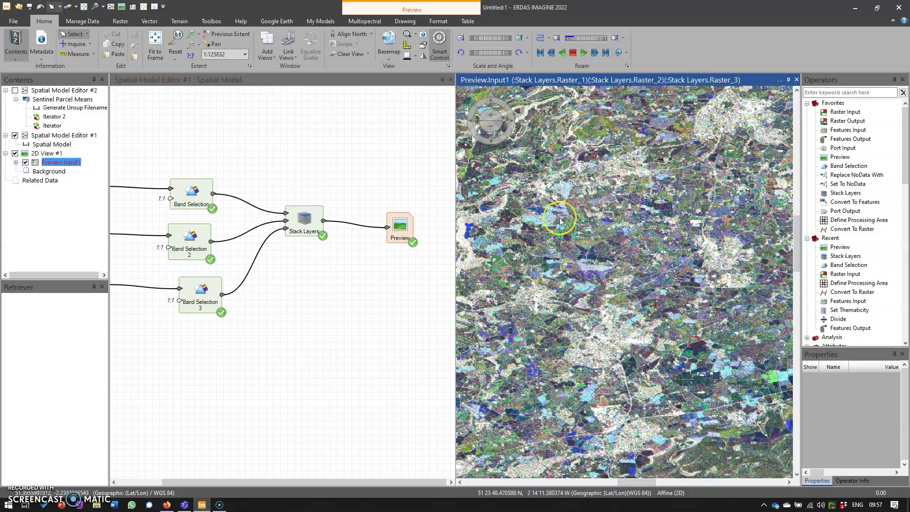
pyautogui.moveTo(561, 219); pyautogui.dragTo(498, 365)
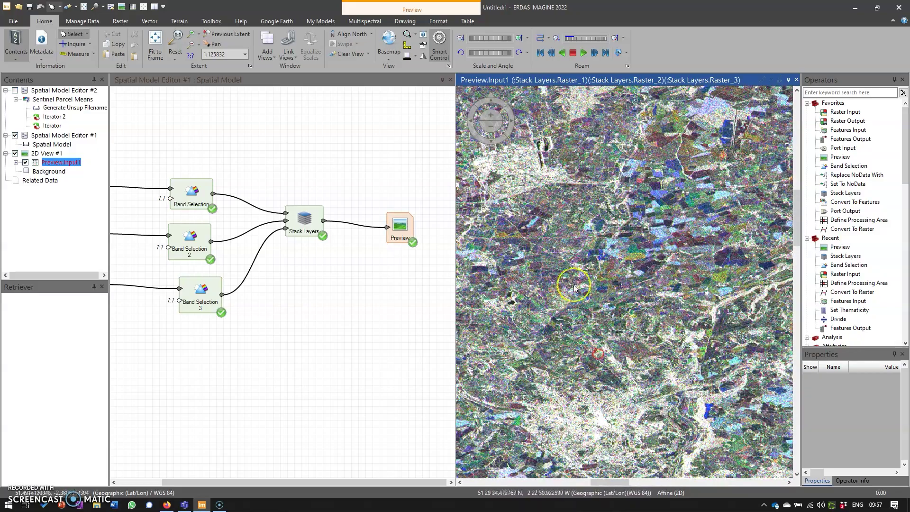
pyautogui.scroll(-2, 581, 252)
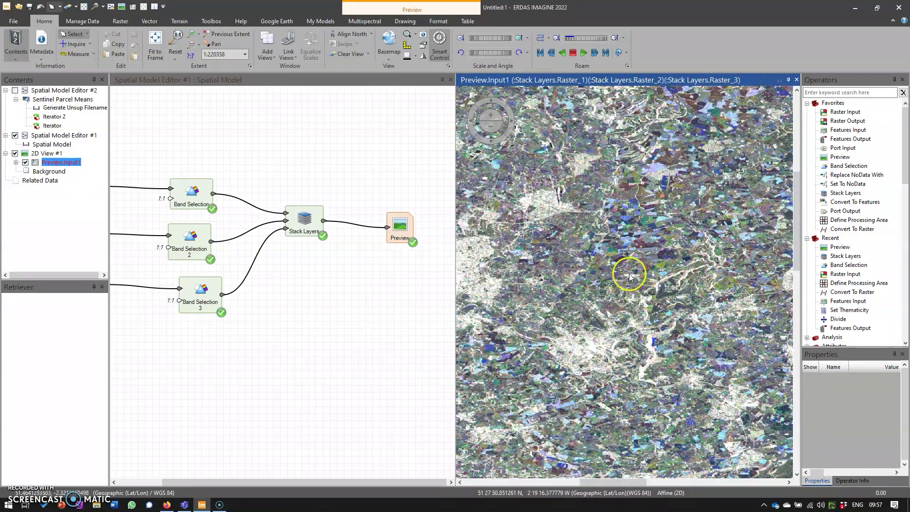
pyautogui.scroll(1, 635, 230)
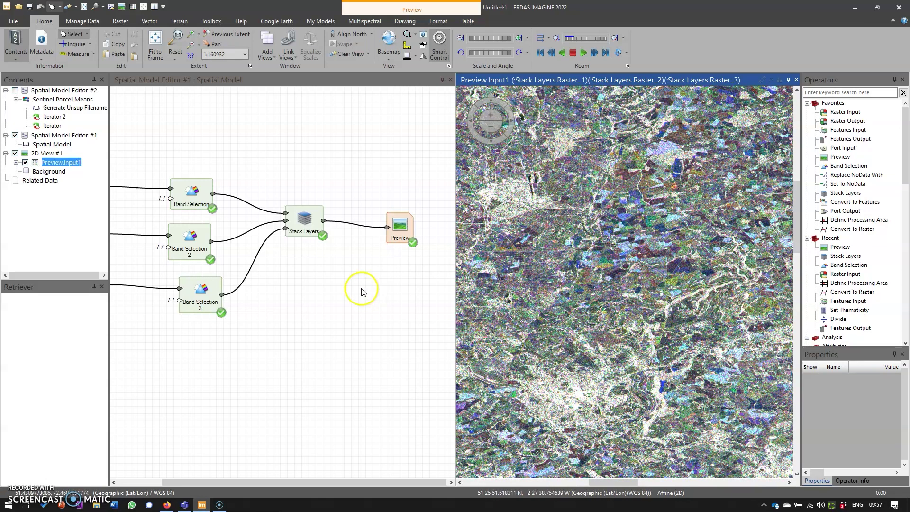
# Load s1_field_boundaries.shp from the Fields folder as a vector layer in 2D View #1.
pyautogui.click(548, 220)
pyautogui.rightClick(551, 223)
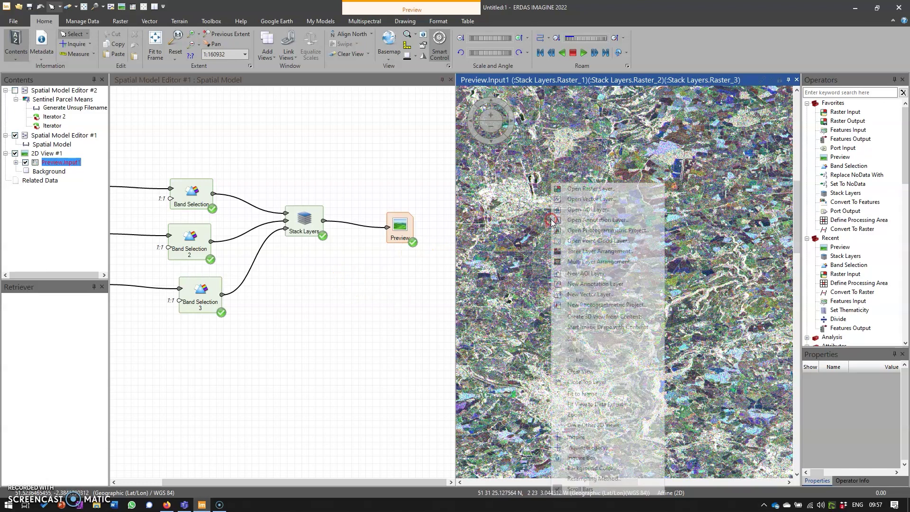
pyautogui.click(571, 203)
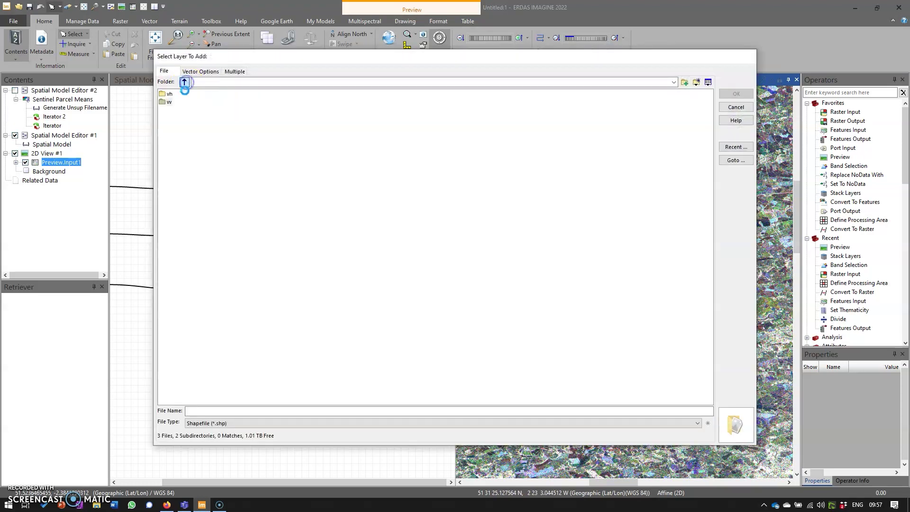
pyautogui.click(184, 83)
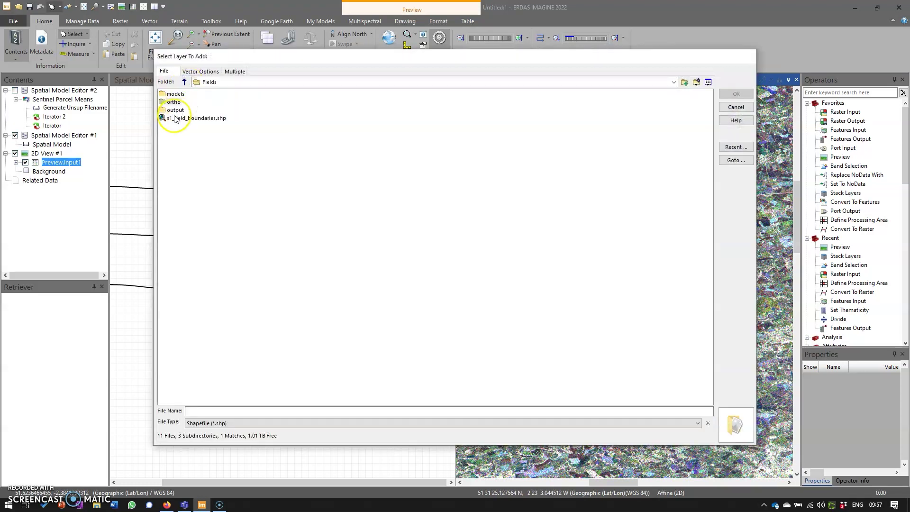
pyautogui.click(185, 118)
pyautogui.click(734, 94)
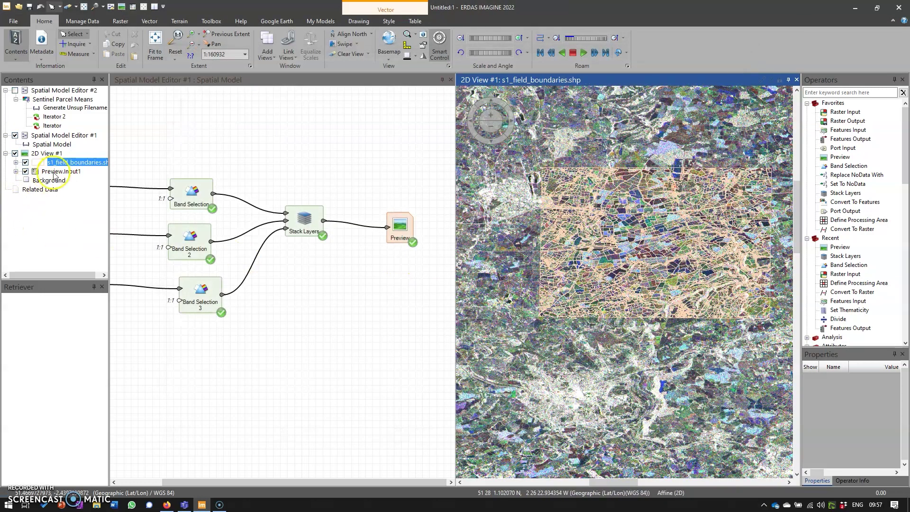
# Pan and zoom in to inspect the field boundary outlines over the stacked SAR composite.
pyautogui.moveTo(654, 211); pyautogui.dragTo(622, 233)
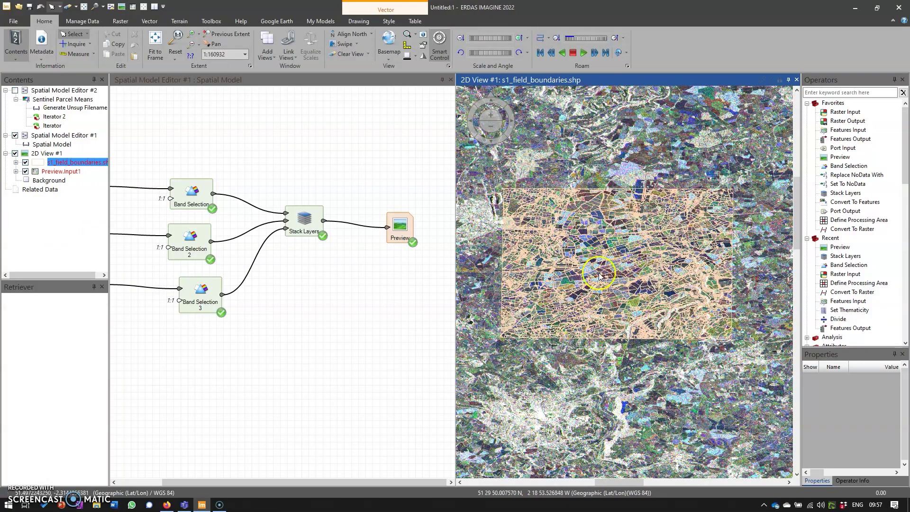
pyautogui.scroll(3, 595, 261)
pyautogui.scroll(3, 596, 261)
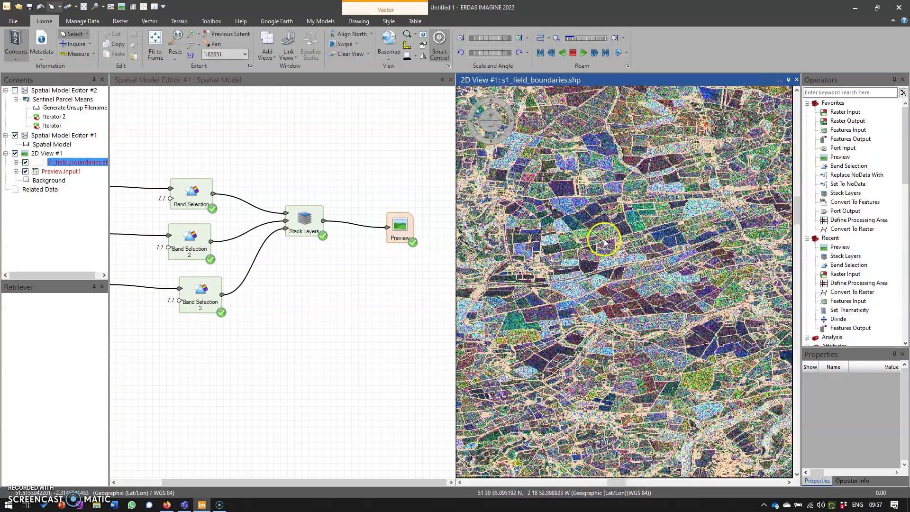
pyautogui.click(655, 222)
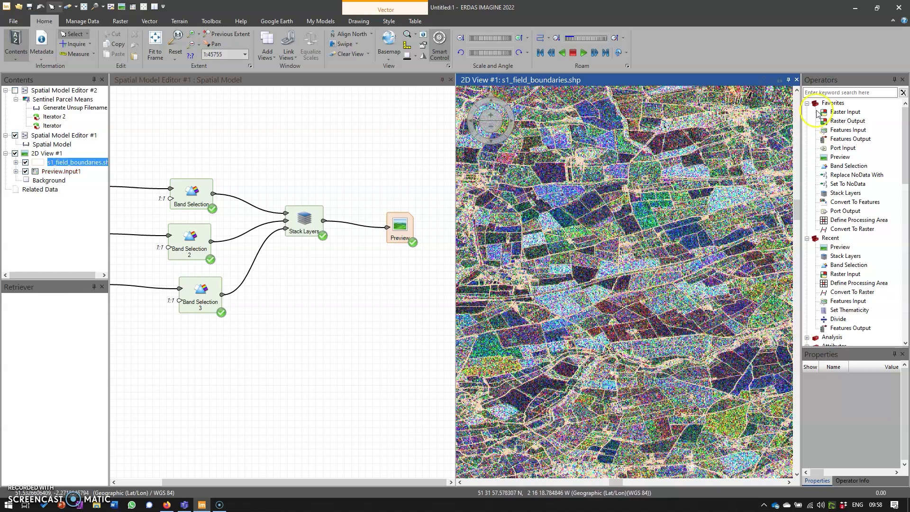
# Close the 2D view and add a Features Input set to s1_field_boundaries.shp.
pyautogui.click(796, 79)
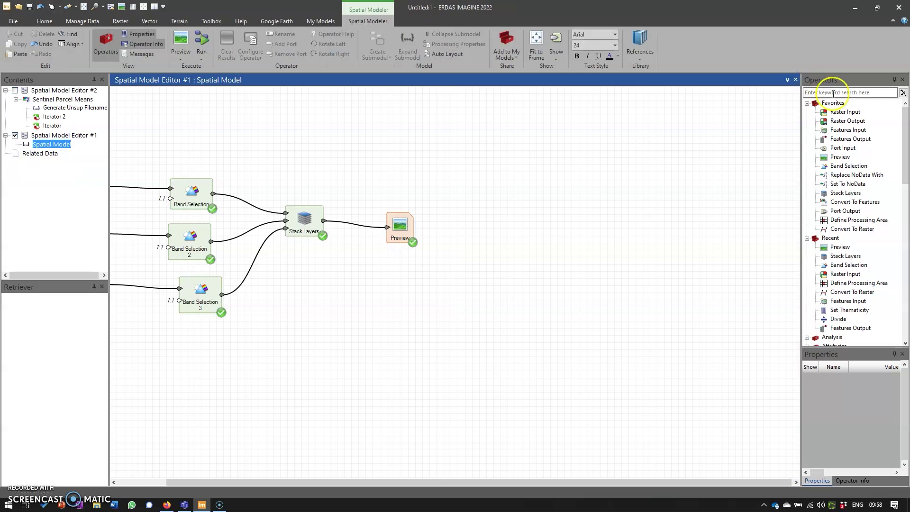
pyautogui.moveTo(849, 128); pyautogui.dragTo(304, 353)
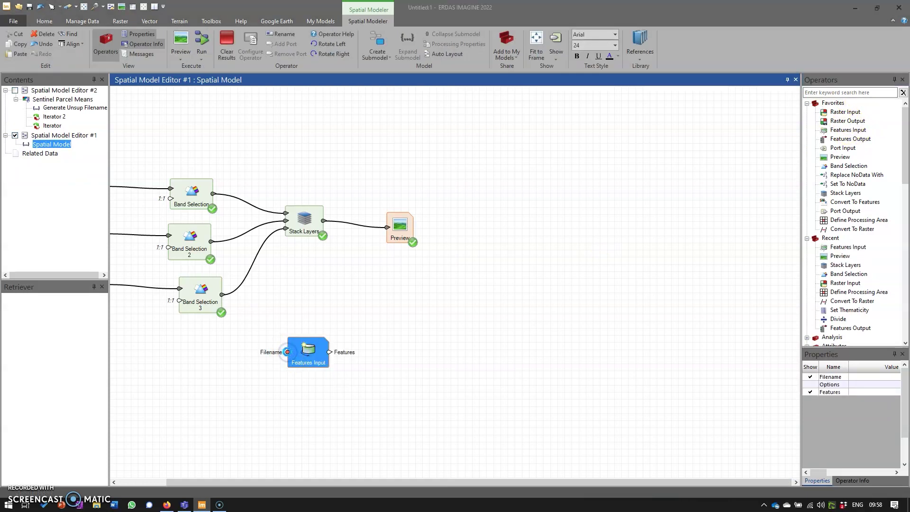
pyautogui.doubleClick(287, 352)
pyautogui.click(185, 118)
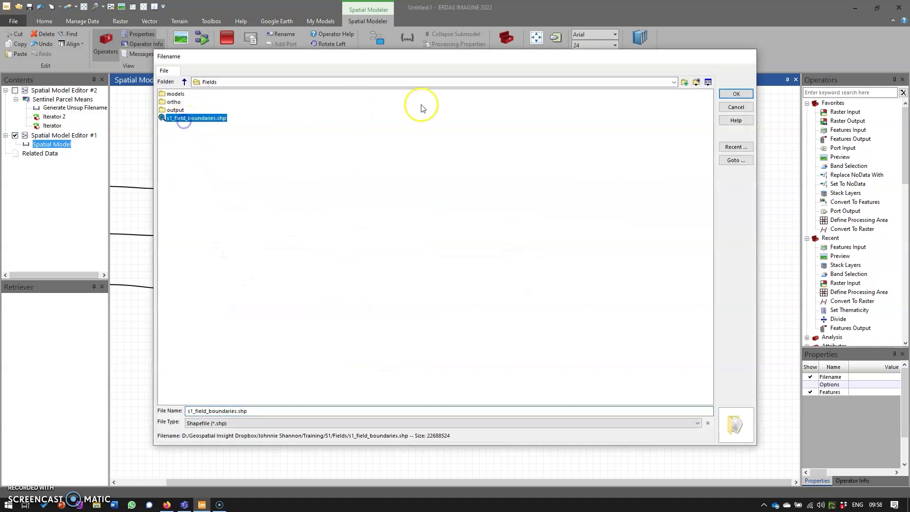
pyautogui.click(728, 94)
# Connect the features to a Convert To Raster operator with CellWidth 2 and CellUnits Meters.
pyautogui.click(862, 203)
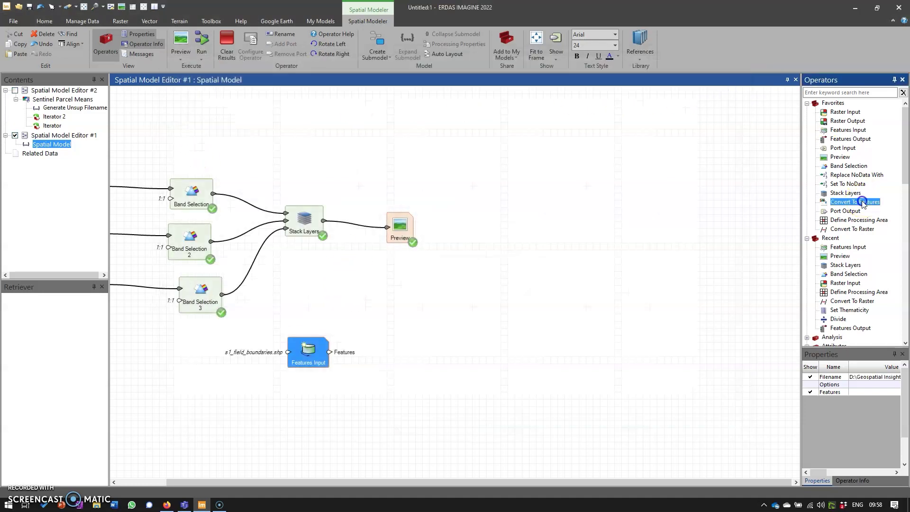
pyautogui.moveTo(858, 229); pyautogui.dragTo(395, 296)
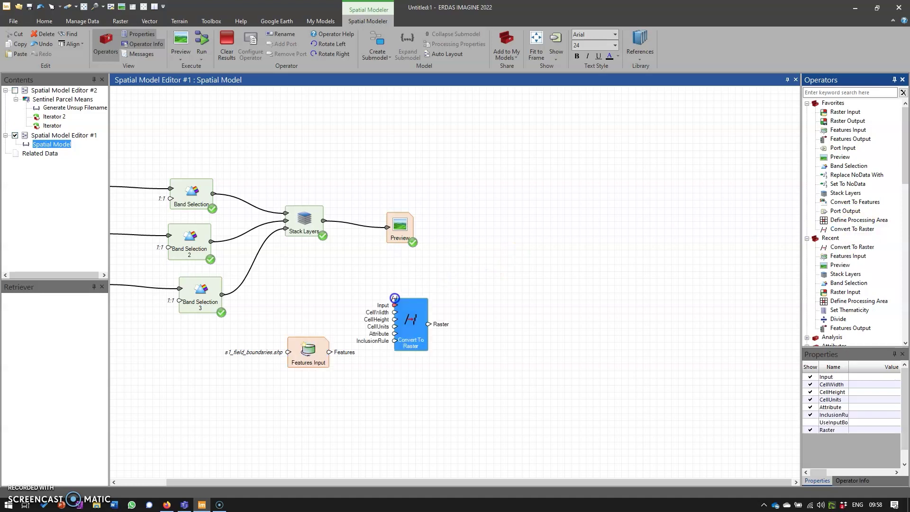
pyautogui.moveTo(329, 353); pyautogui.dragTo(393, 306)
pyautogui.click(852, 384)
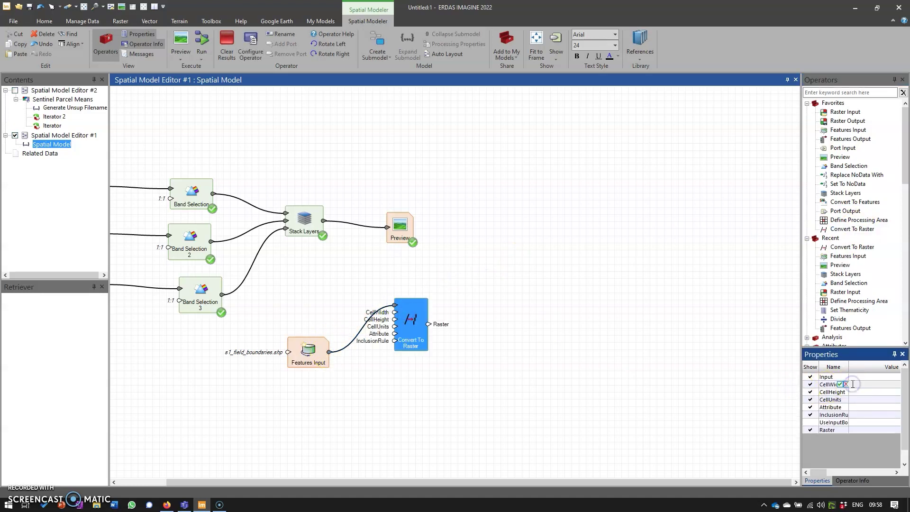
pyautogui.write('2')
pyautogui.press('Return')
pyautogui.click(614, 372)
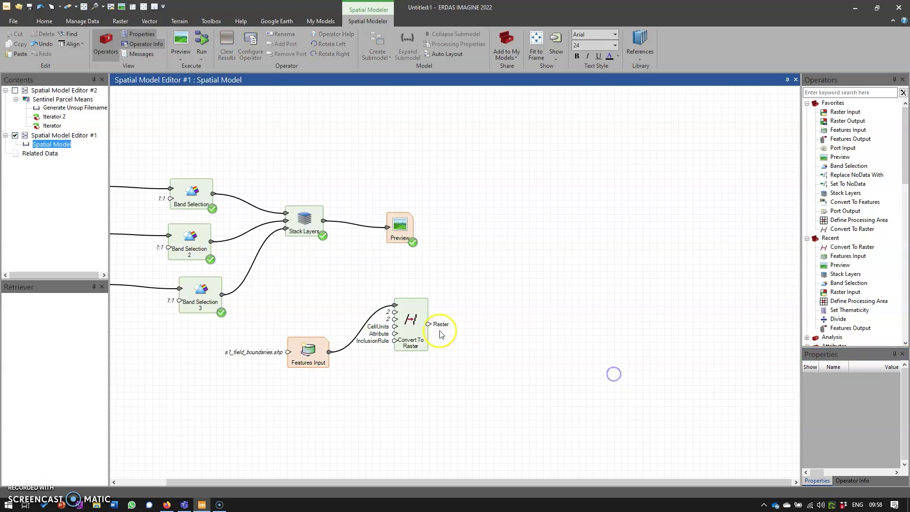
pyautogui.doubleClick(394, 327)
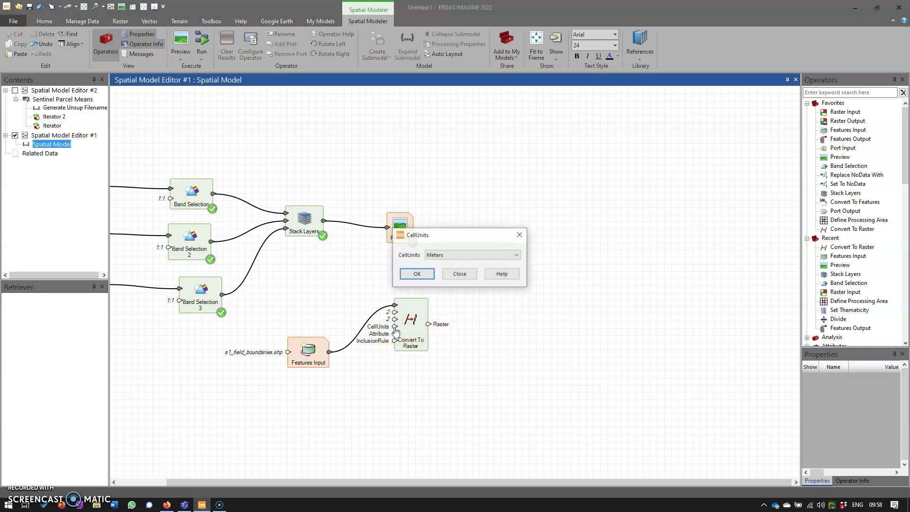
pyautogui.click(453, 255)
pyautogui.click(453, 255)
pyautogui.click(417, 274)
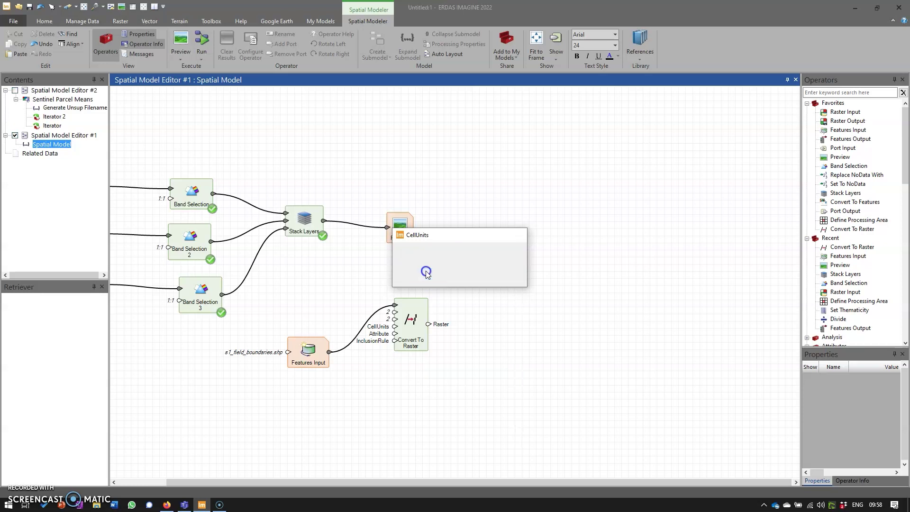
# Add Define Processing Area, feeding Stack Layers into Raster1In and the rasterised fields into Raster2In.
pyautogui.moveTo(400, 224); pyautogui.dragTo(754, 226)
pyautogui.moveTo(840, 223); pyautogui.dragTo(516, 243)
pyautogui.moveTo(324, 221); pyautogui.dragTo(515, 250)
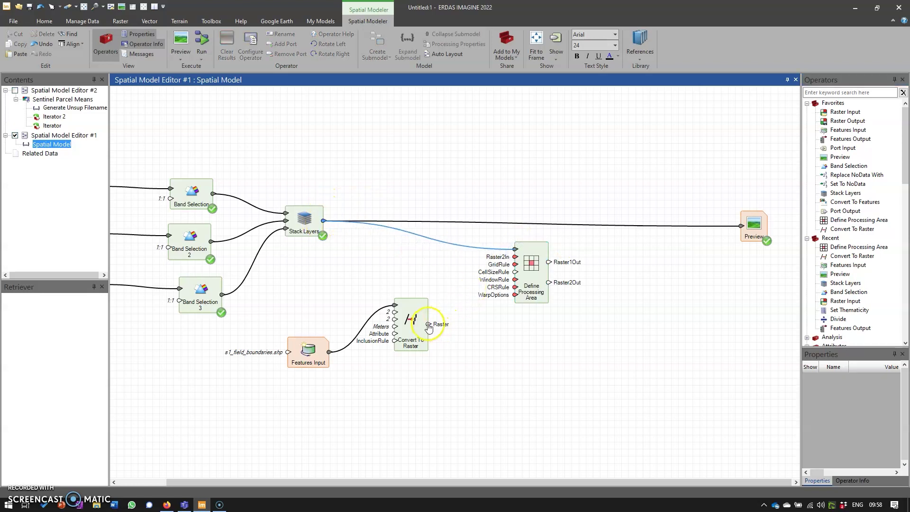
pyautogui.moveTo(429, 326); pyautogui.dragTo(524, 265)
pyautogui.click(528, 266)
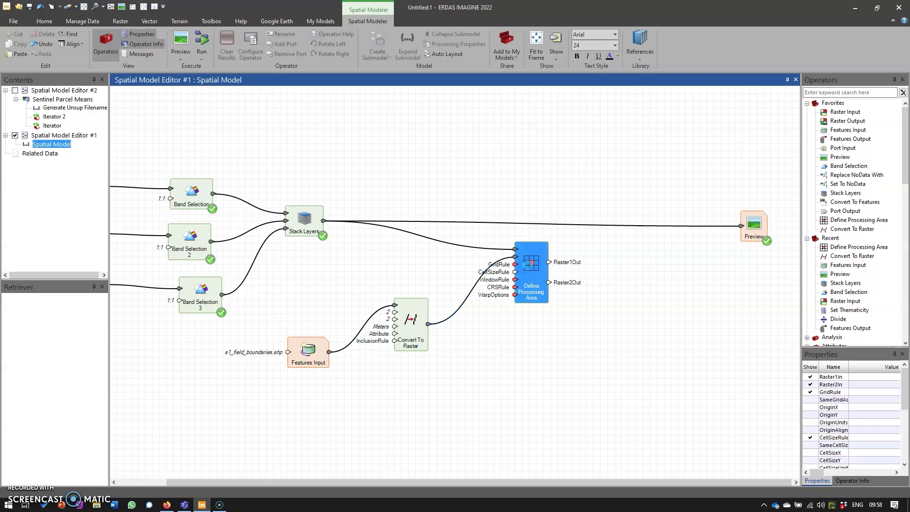
# Set the Cell Size Rule to Same as input and route Raster1Out into the Preview.
pyautogui.doubleClick(528, 266)
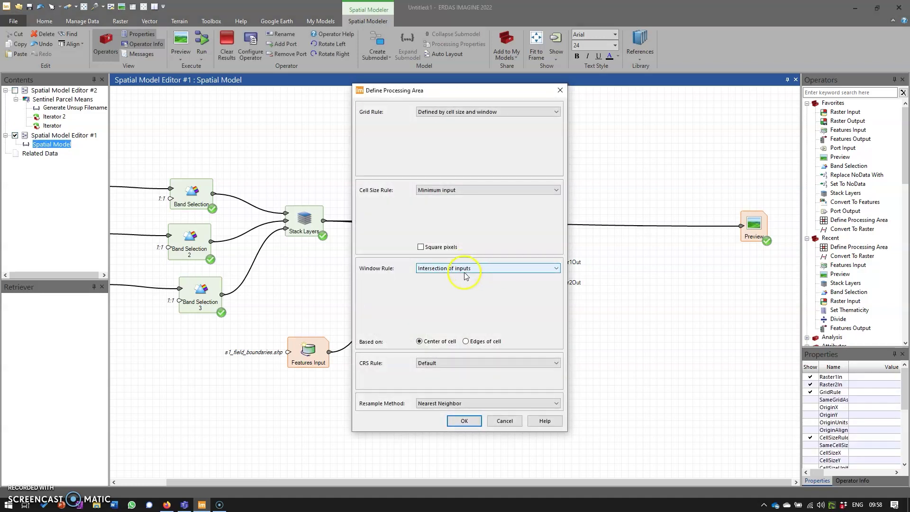
pyautogui.click(474, 190)
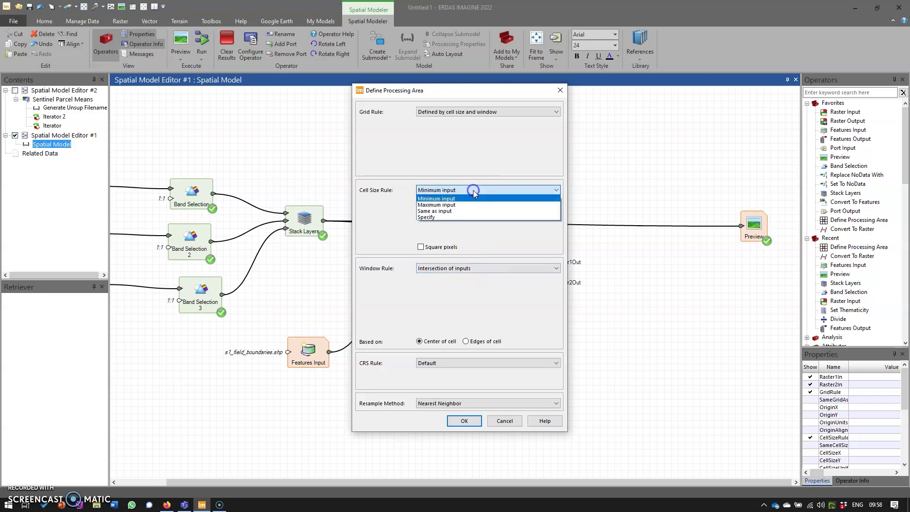
pyautogui.click(469, 211)
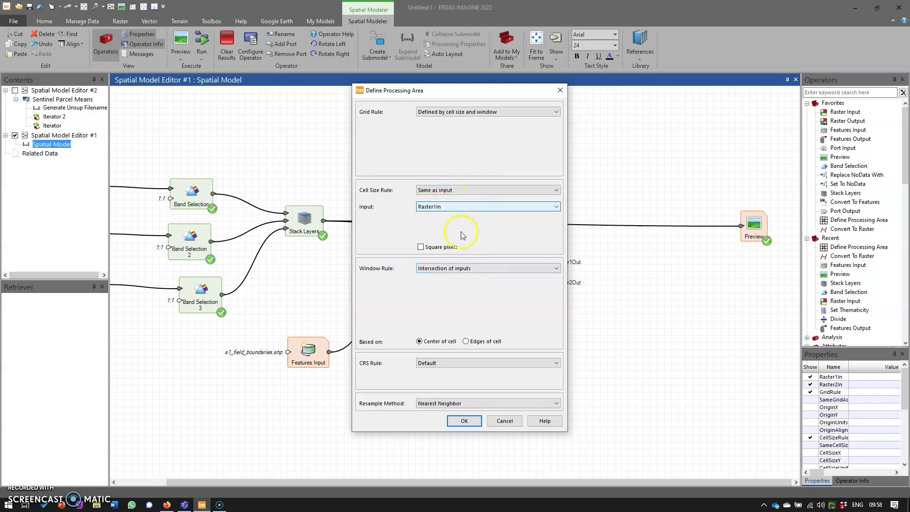
pyautogui.click(465, 421)
pyautogui.moveTo(736, 227); pyautogui.dragTo(630, 234)
pyautogui.moveTo(548, 271); pyautogui.dragTo(750, 237)
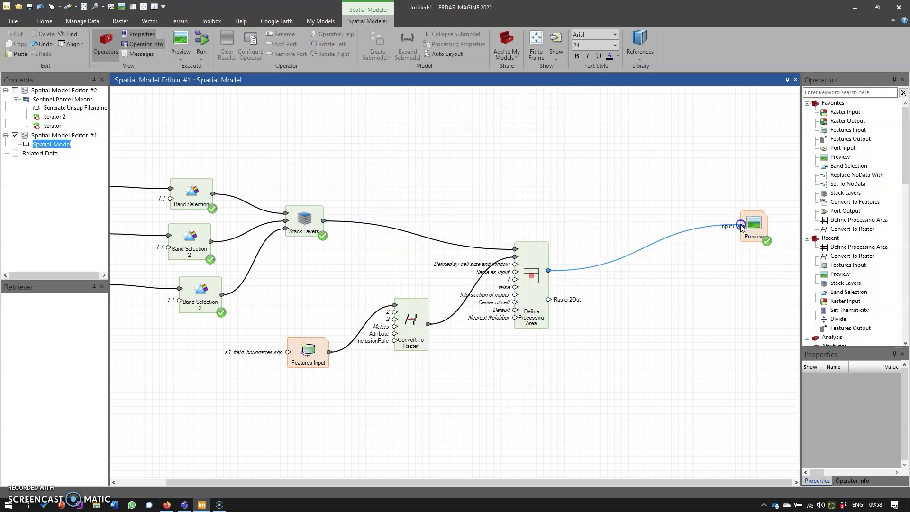
# Preview the composite clipped to the processing area and fit it to the frame.
pyautogui.click(184, 45)
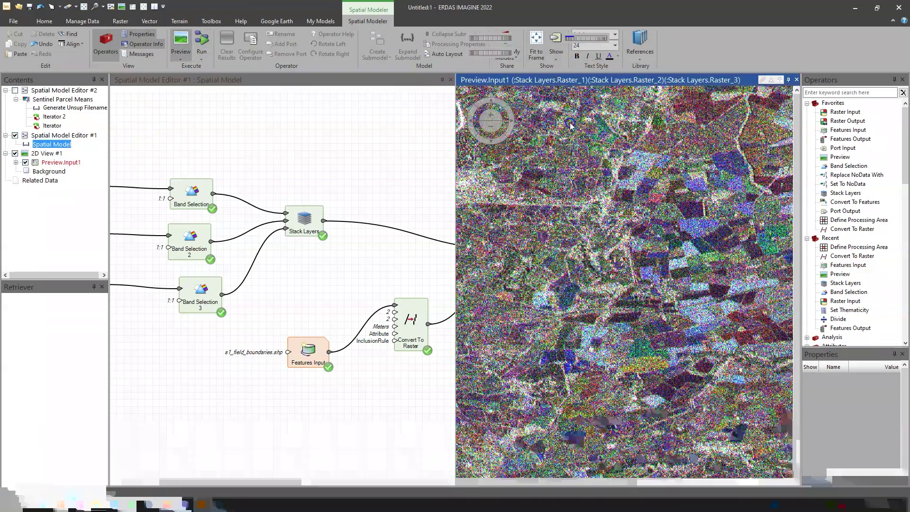
pyautogui.click(553, 96)
pyautogui.click(694, 194)
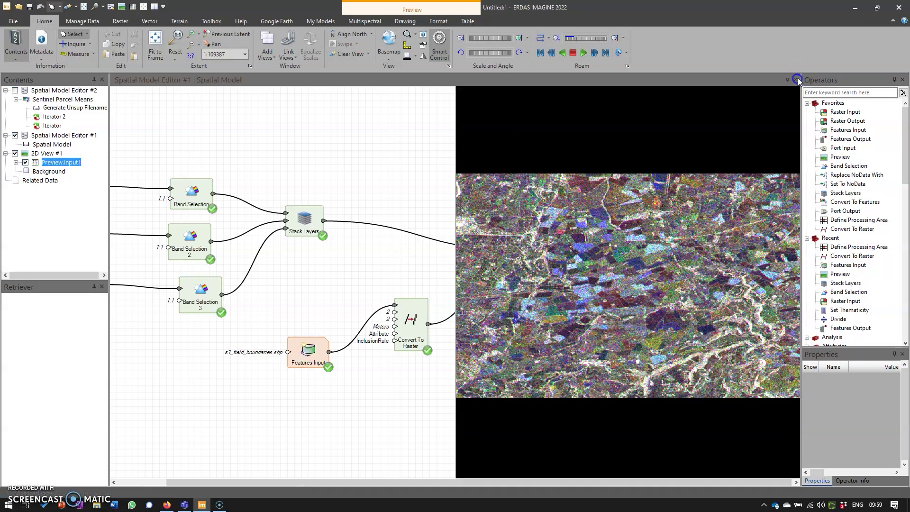
# Close the preview view and move the Preview node up and to the right.
pyautogui.click(797, 80)
pyautogui.moveTo(573, 197); pyautogui.dragTo(333, 156)
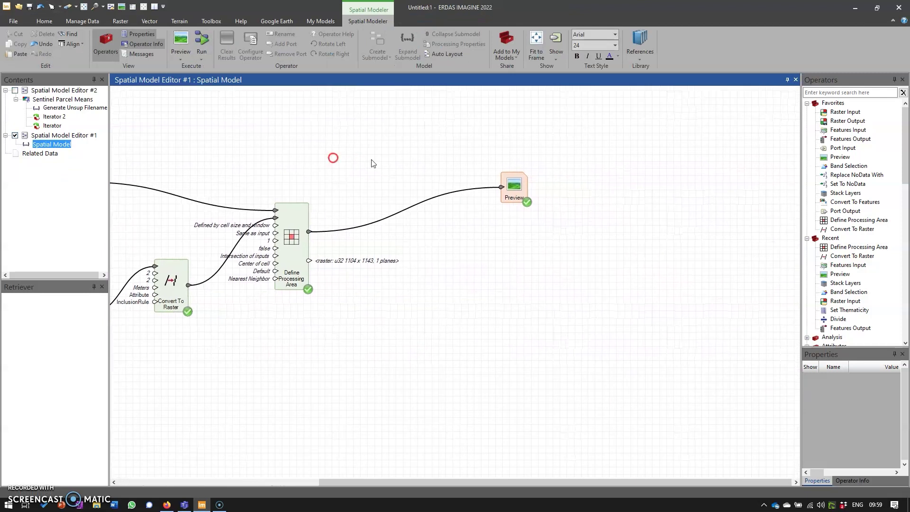
pyautogui.moveTo(513, 191); pyautogui.dragTo(769, 175)
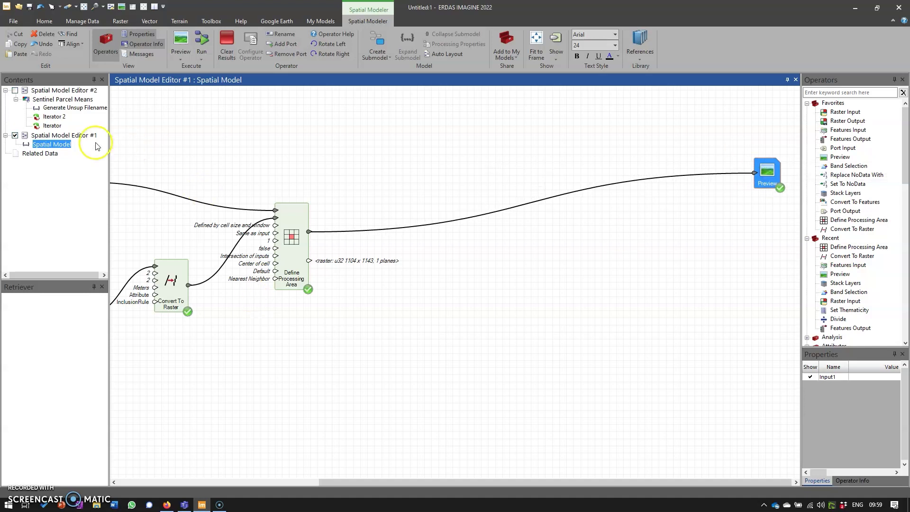
# Copy the zonal-mean operators from Sentinel Parcel Means and paste them right of Define Processing Area.
pyautogui.click(16, 91)
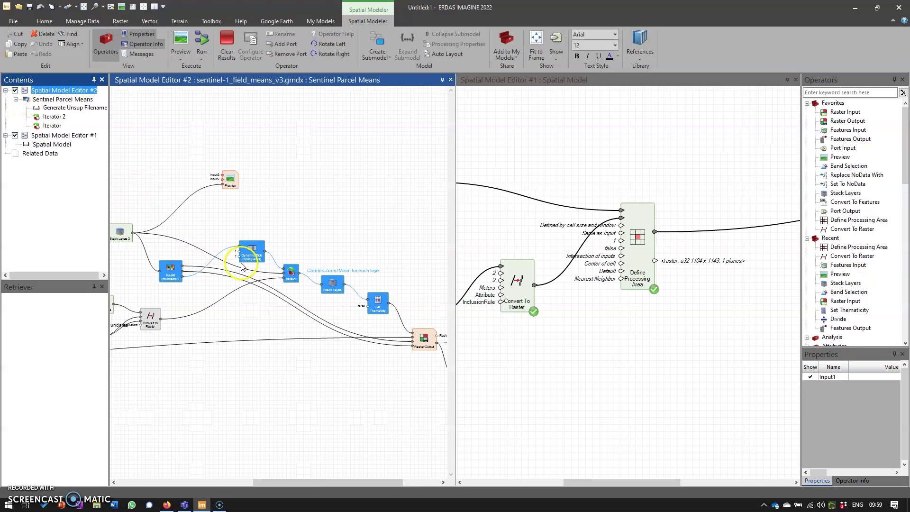
pyautogui.rightClick(255, 255)
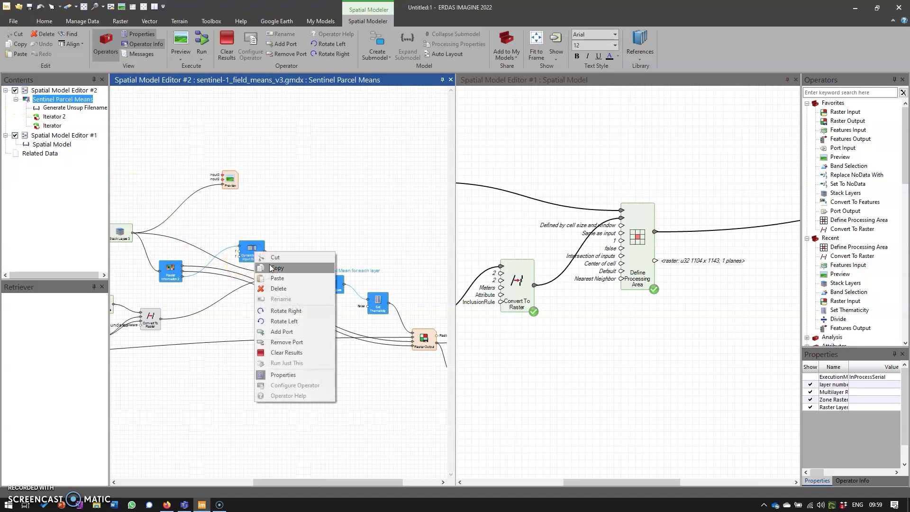
pyautogui.click(22, 95)
pyautogui.click(15, 90)
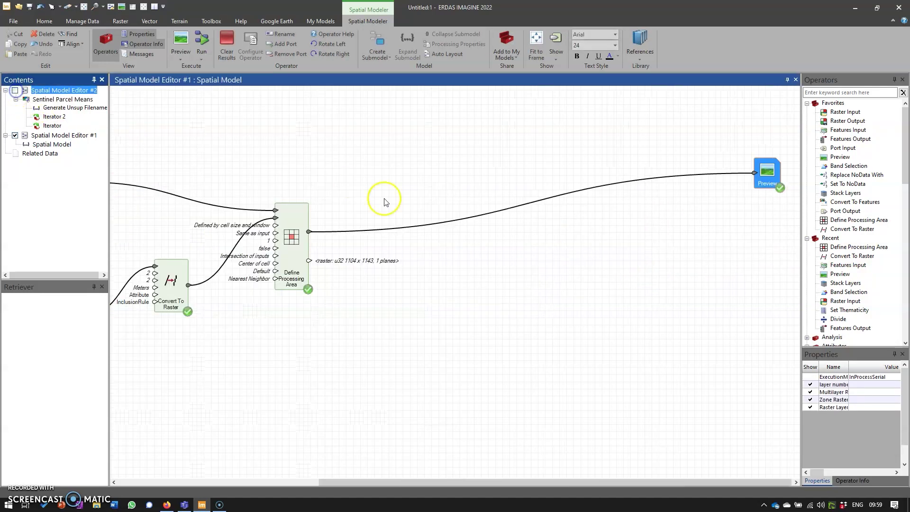
pyautogui.rightClick(407, 247)
pyautogui.click(429, 283)
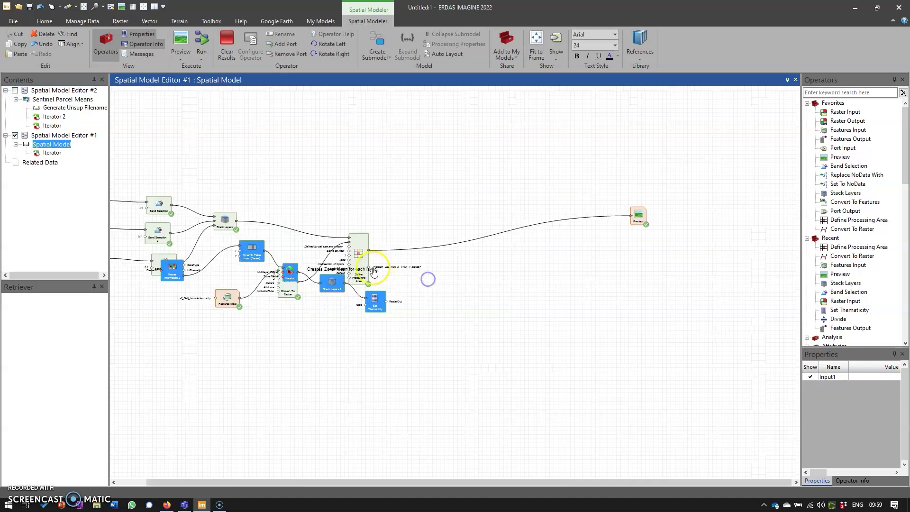
pyautogui.moveTo(427, 278); pyautogui.dragTo(598, 288)
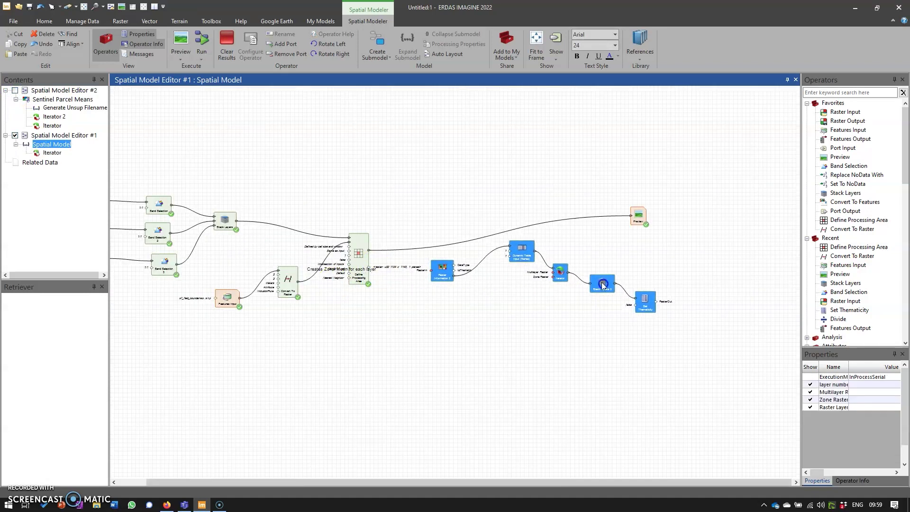
pyautogui.click(474, 178)
# Wire the processing area and field raster into the Iterator, and move Preview lower right.
pyautogui.scroll(2, 496, 313)
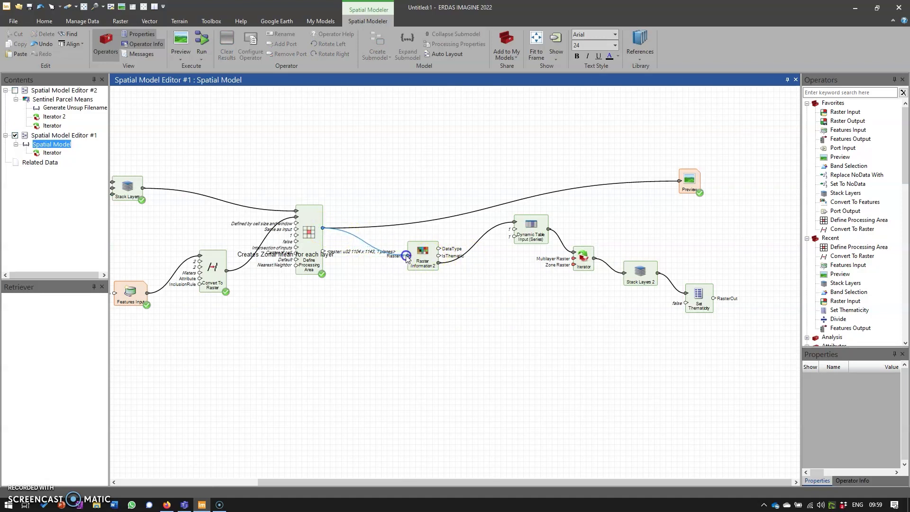
pyautogui.moveTo(323, 228); pyautogui.dragTo(574, 262)
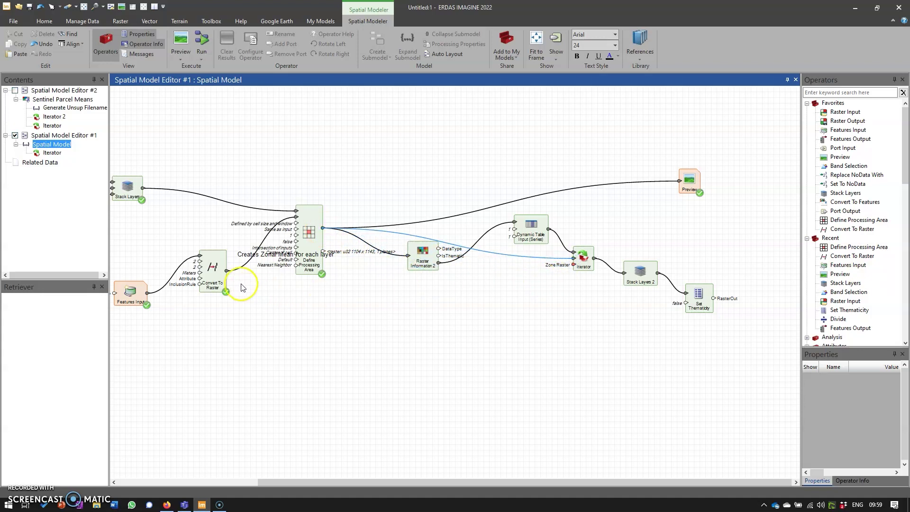
pyautogui.moveTo(228, 271); pyautogui.dragTo(574, 266)
pyautogui.click(638, 272)
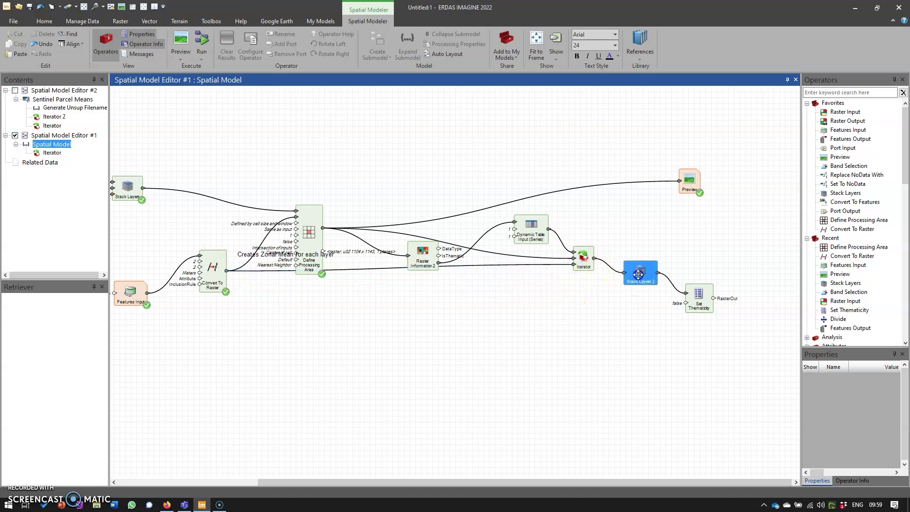
pyautogui.click(639, 271)
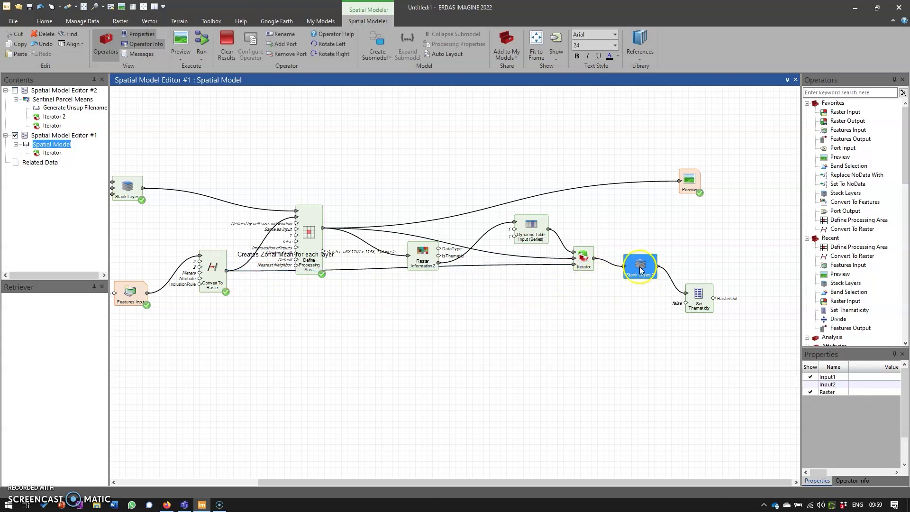
pyautogui.moveTo(689, 183); pyautogui.dragTo(768, 356)
# Add an Input2 port on Preview fed by Set Thematicity, with Stack Layers 2 feeding Set Thematicity.
pyautogui.rightClick(766, 353)
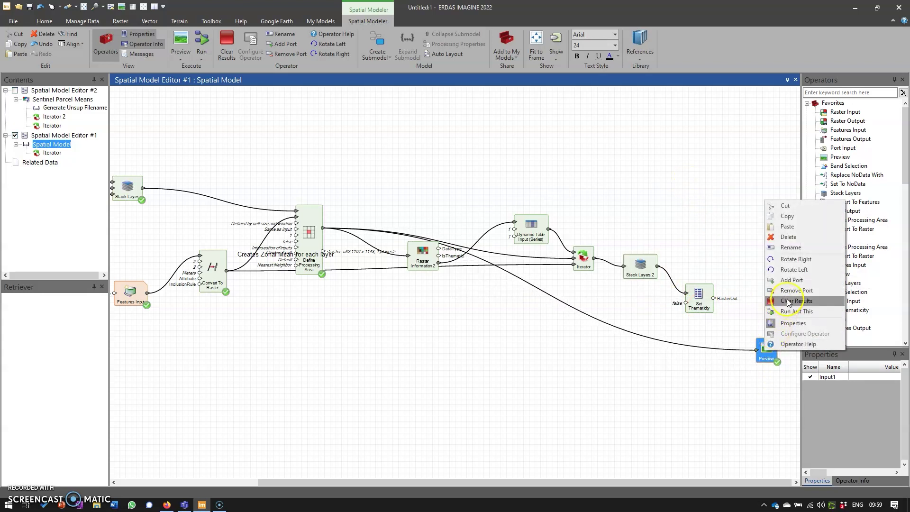
pyautogui.click(791, 280)
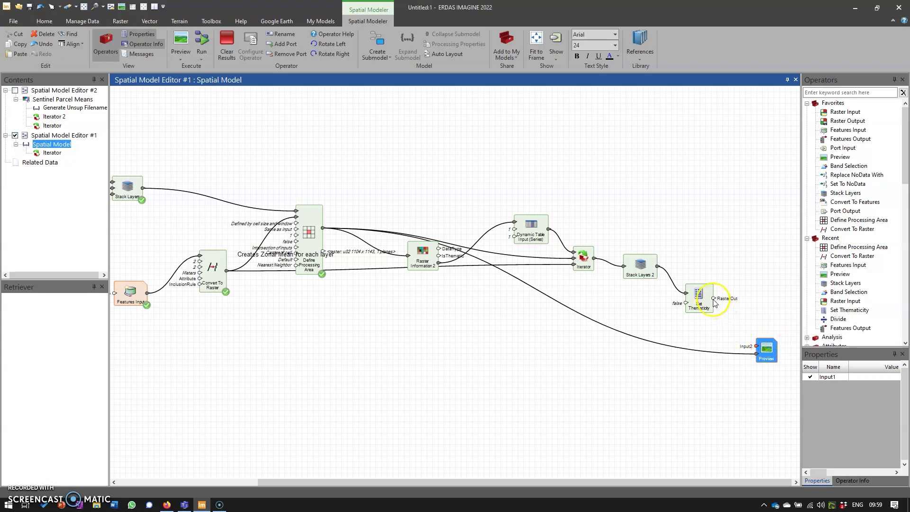
pyautogui.moveTo(715, 302); pyautogui.dragTo(756, 346)
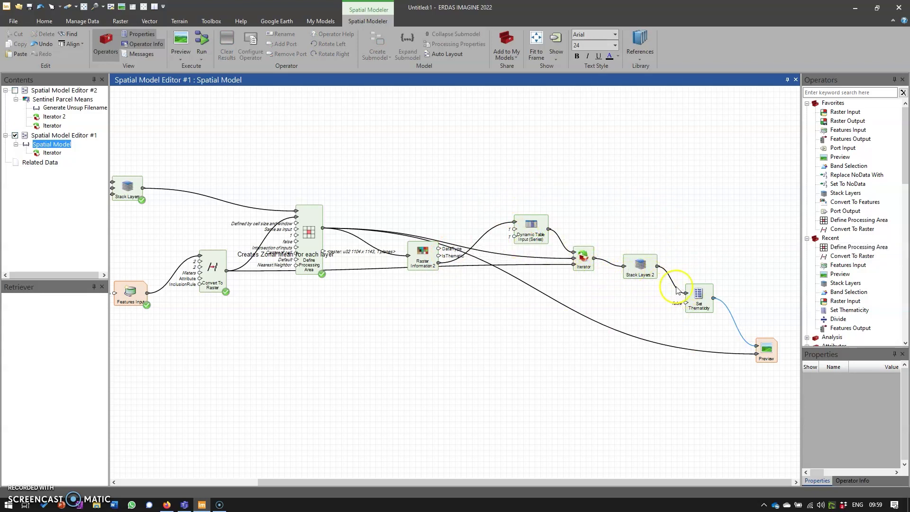
pyautogui.moveTo(678, 291); pyautogui.dragTo(680, 291)
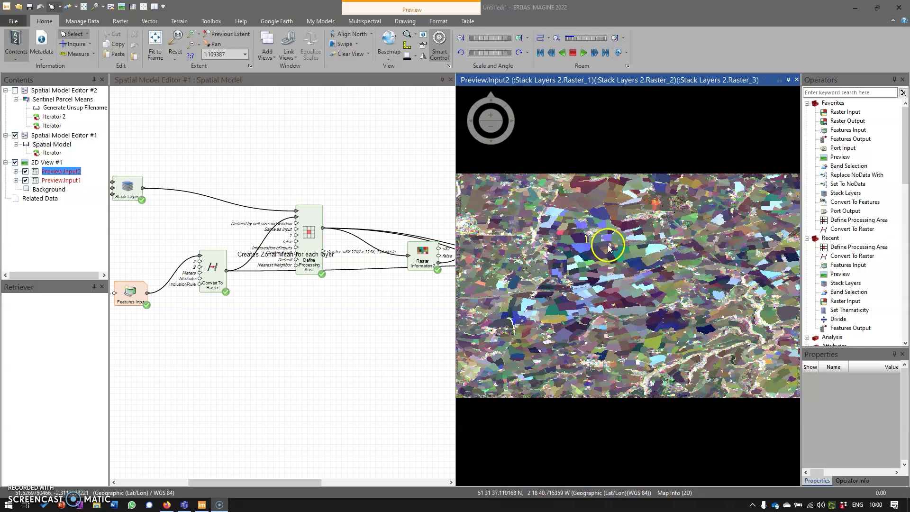
# Bring up the 2D view's context menu for comparing Preview.Input2 with Preview.Input1.
pyautogui.rightClick(620, 216)
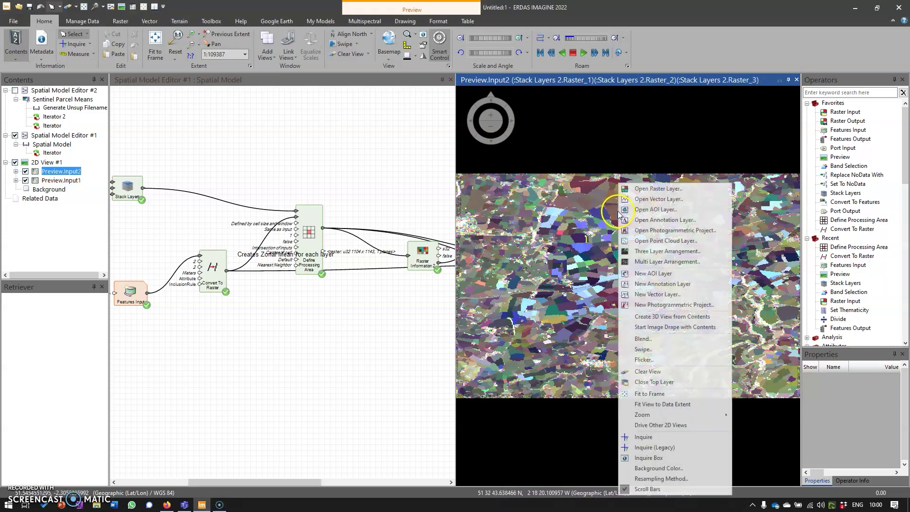
# Swipe the per-field mean layer across the original three-date composite to compare them.
pyautogui.click(643, 349)
pyautogui.moveTo(633, 266); pyautogui.dragTo(605, 288)
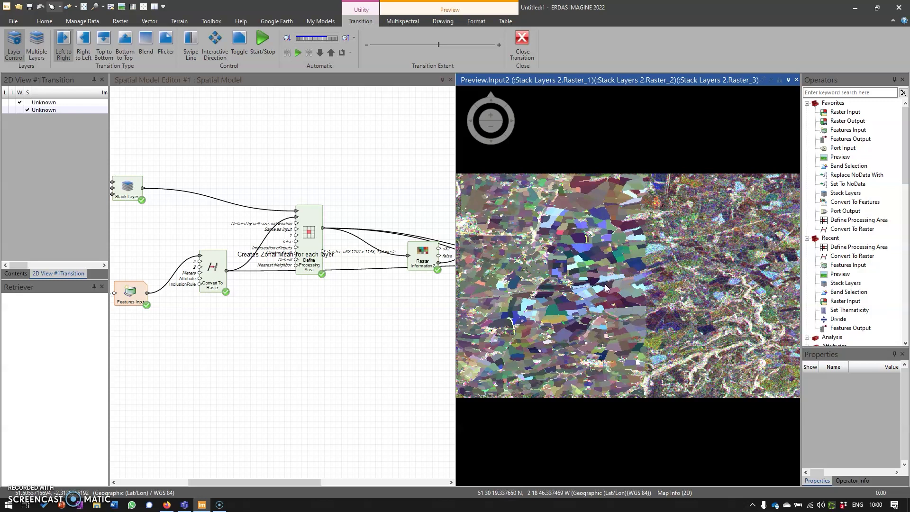
pyautogui.click(573, 294)
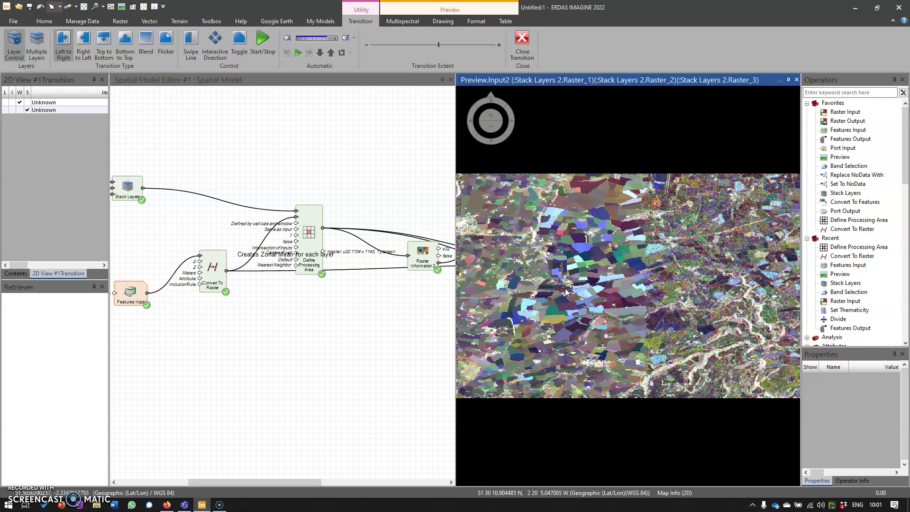
pyautogui.click(556, 287)
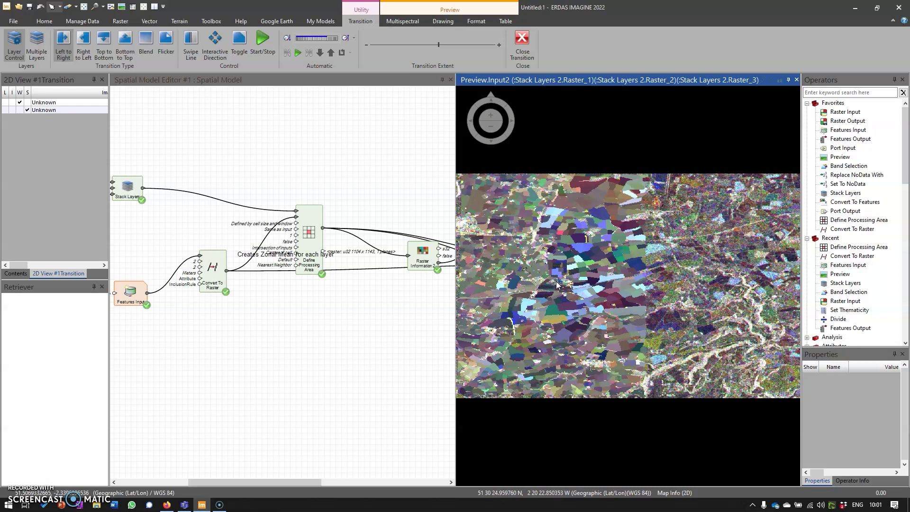
pyautogui.click(622, 258)
pyautogui.click(609, 263)
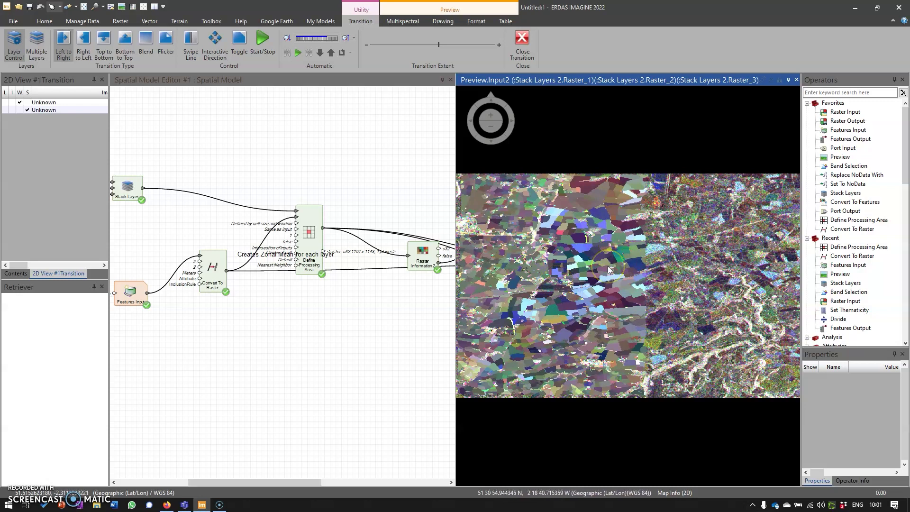